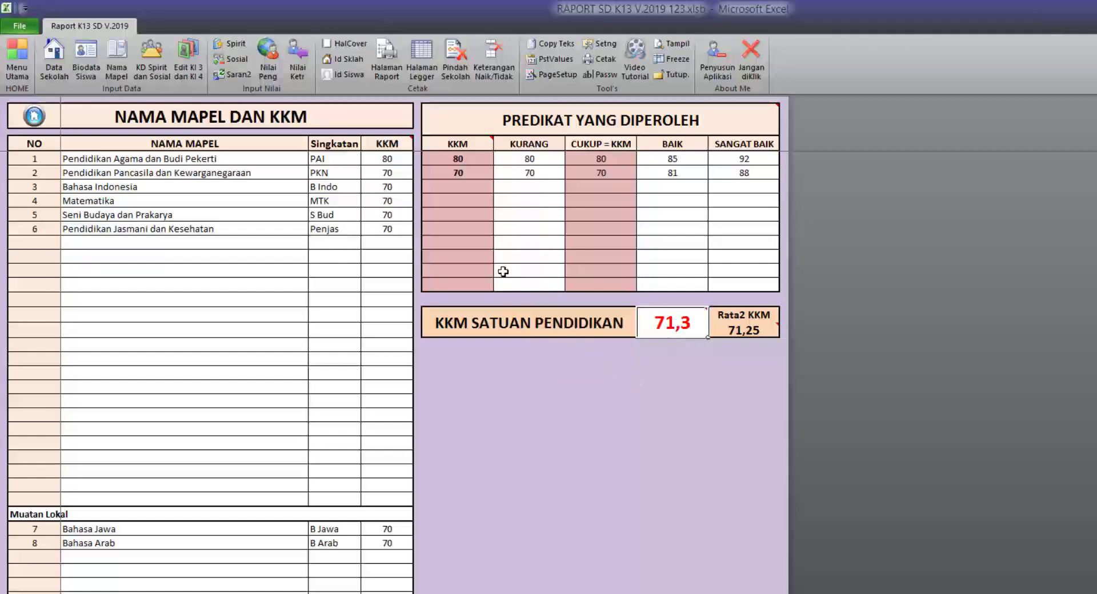
- Set the KKM Satuan Pendidikan to 70 on the subject and KKM sheet, and check it on the student report page
{"action": "left_click", "coordinate": [387, 63]}
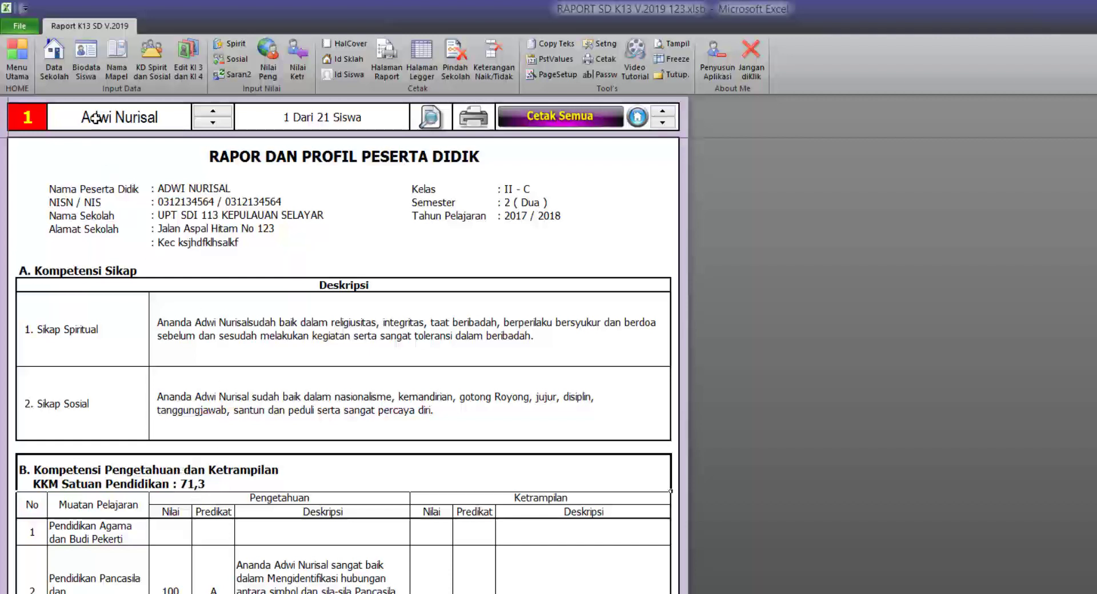
{"action": "left_click", "coordinate": [118, 68]}
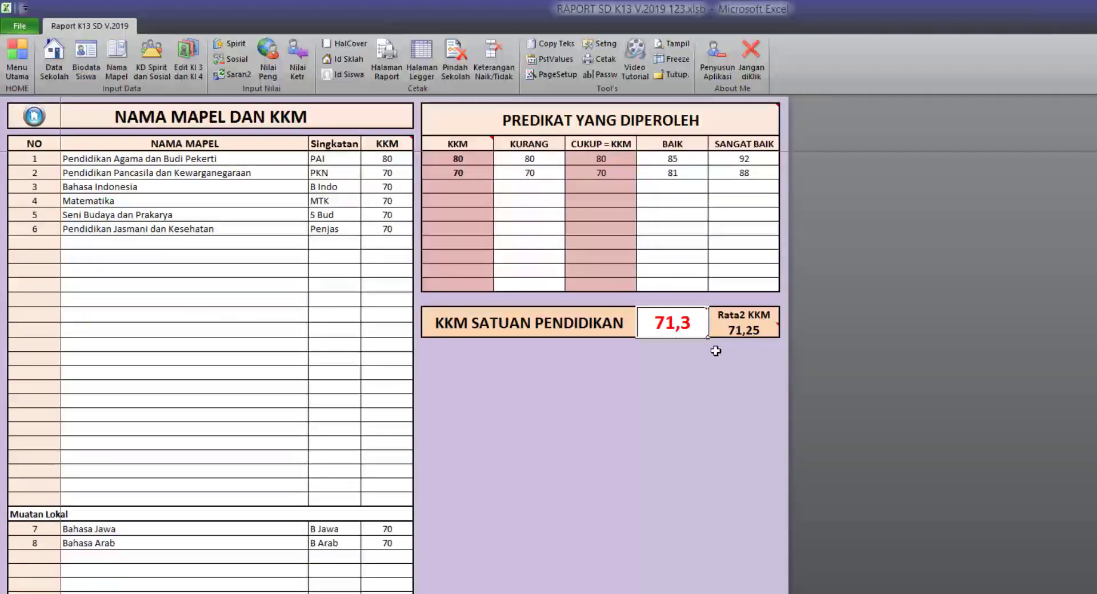
{"action": "mouse_move", "coordinate": [749, 331]}
{"action": "type", "text": "70"}
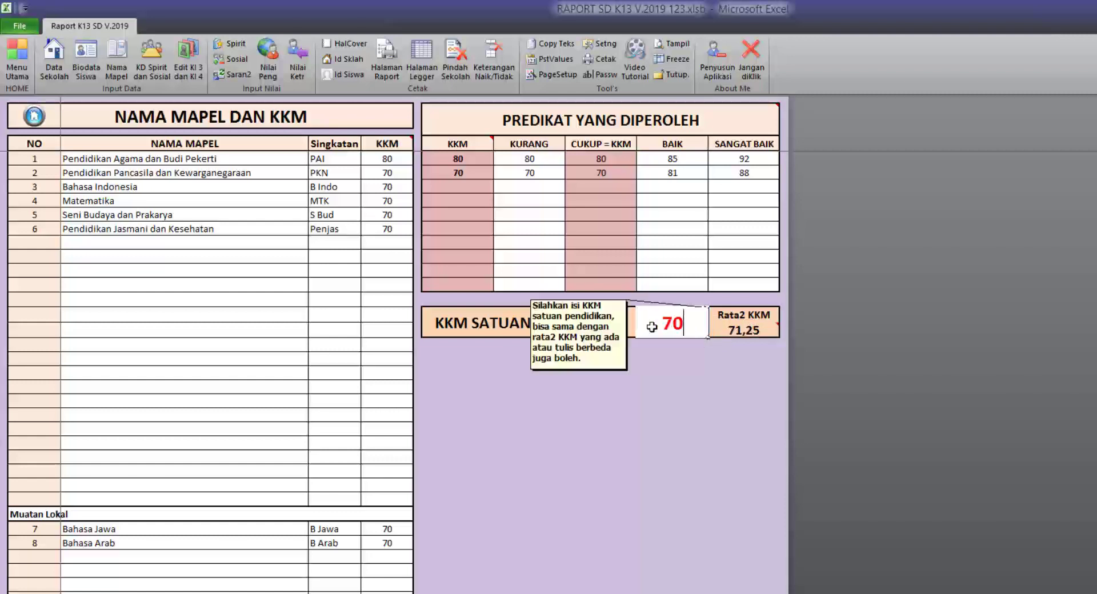
{"action": "key", "text": "Return"}
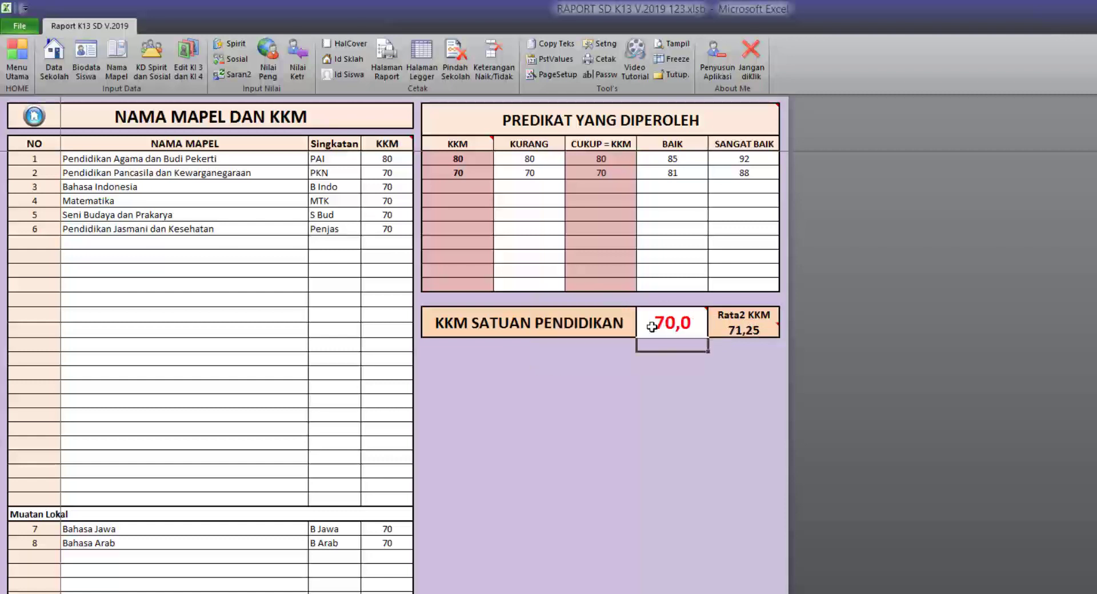
{"action": "left_click", "coordinate": [387, 64]}
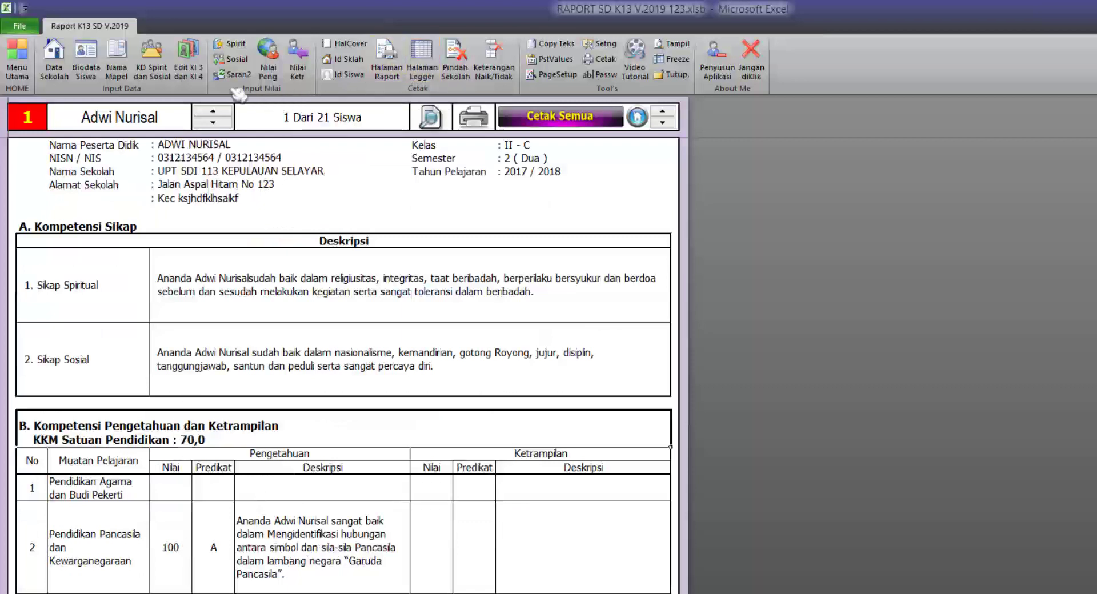
- Compare the predicate thresholds for KKM 70 with the first student's PKN knowledge grade and predicate on the report page
{"action": "left_click", "coordinate": [117, 62]}
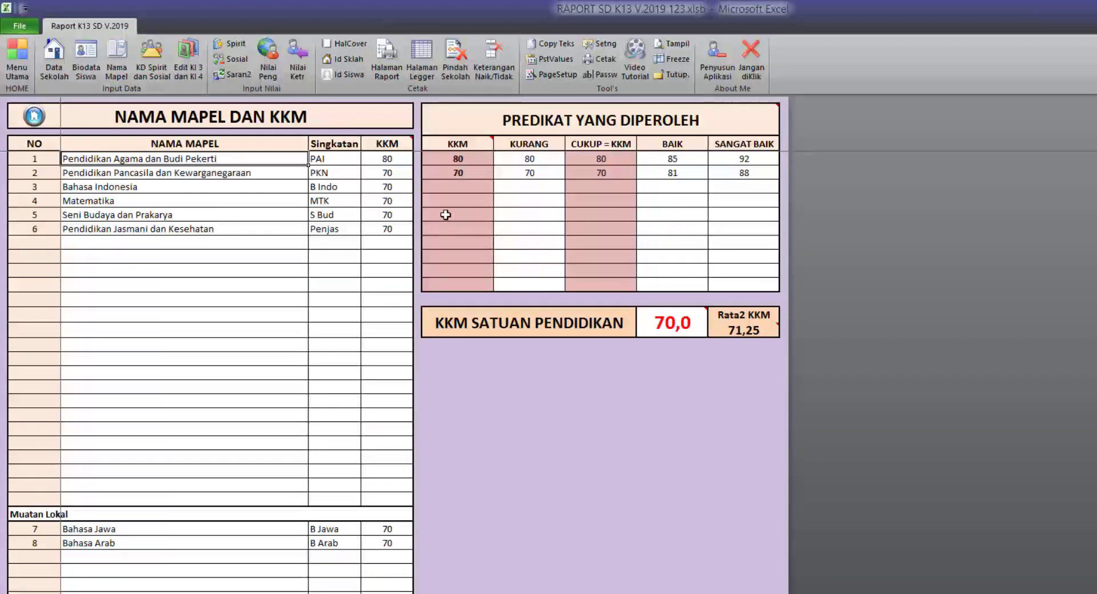
{"action": "mouse_move", "coordinate": [567, 120]}
{"action": "left_click_drag", "start_coordinate": [525, 173], "coordinate": [739, 172]}
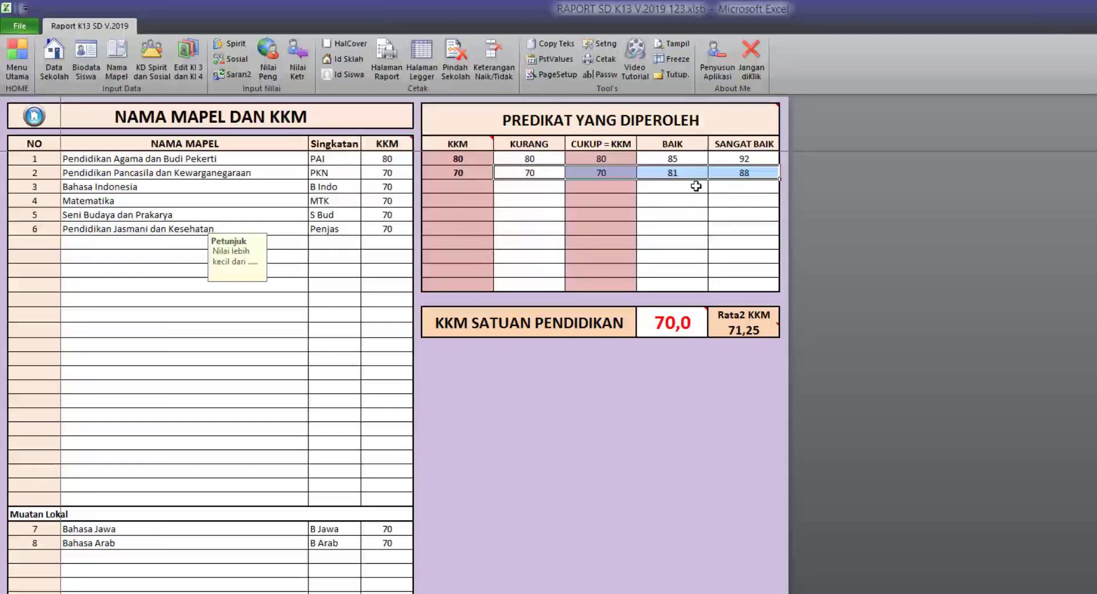
{"action": "left_click", "coordinate": [387, 60]}
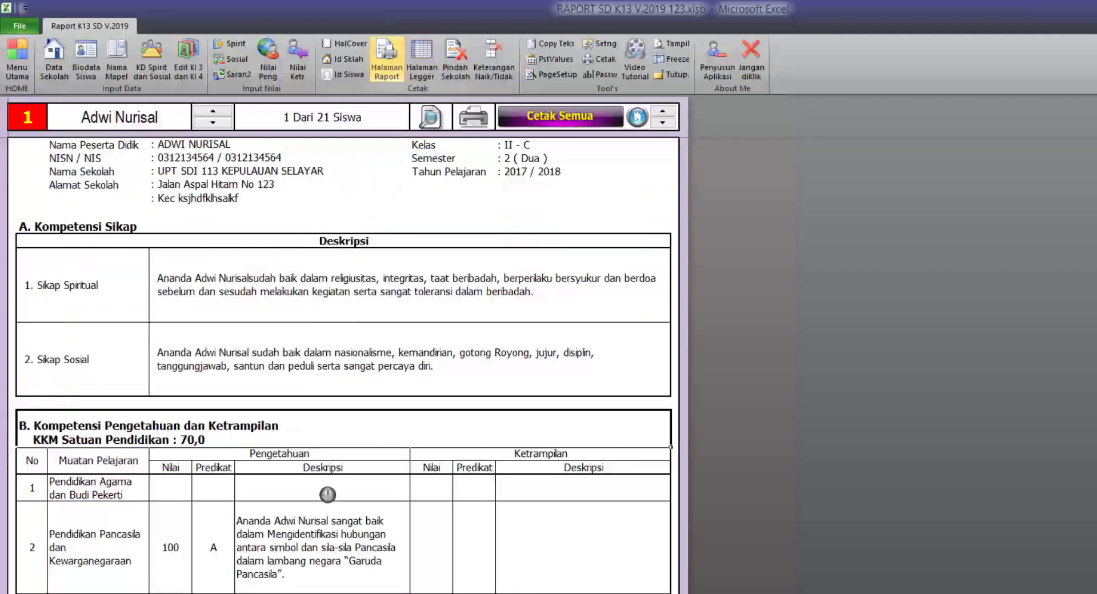
{"action": "scroll", "coordinate": [291, 497], "scroll_direction": "down", "scroll_amount": 5}
{"action": "left_click", "coordinate": [171, 304]}
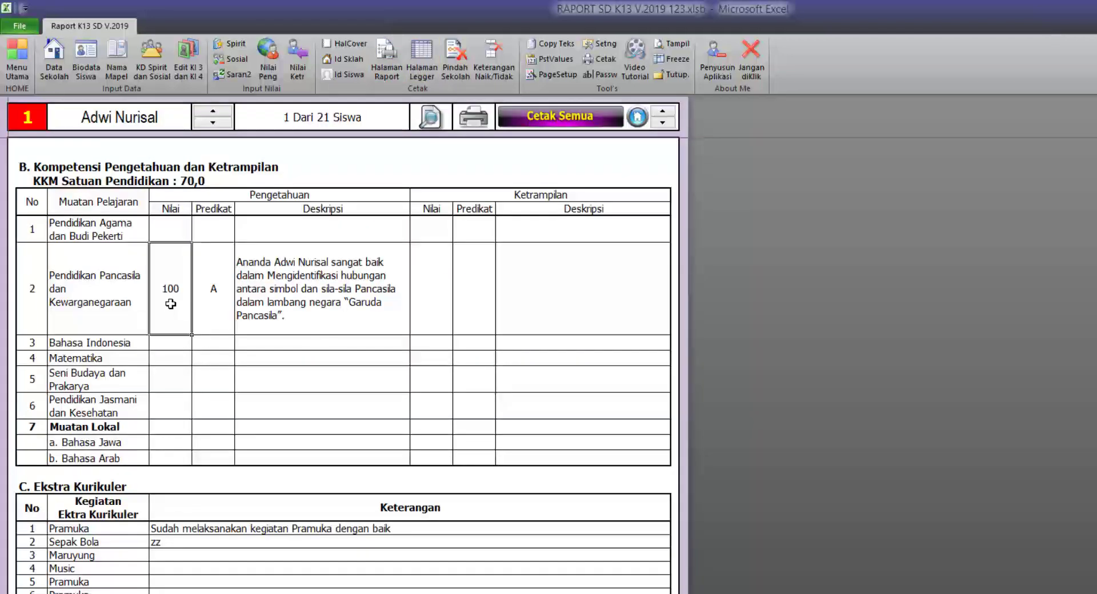
{"action": "left_click", "coordinate": [207, 288]}
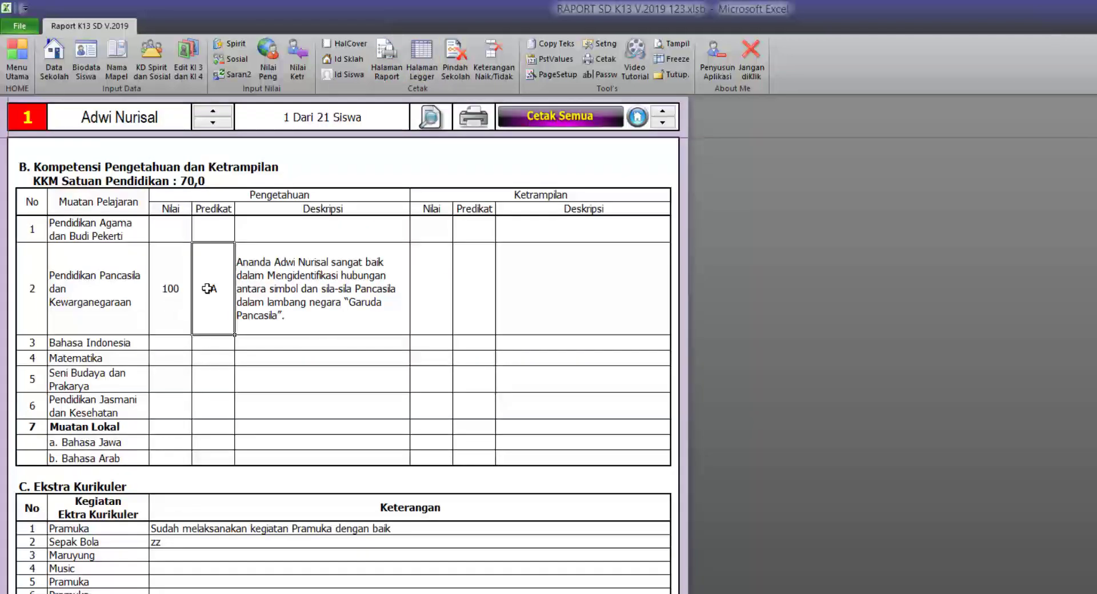
{"action": "left_click", "coordinate": [89, 288]}
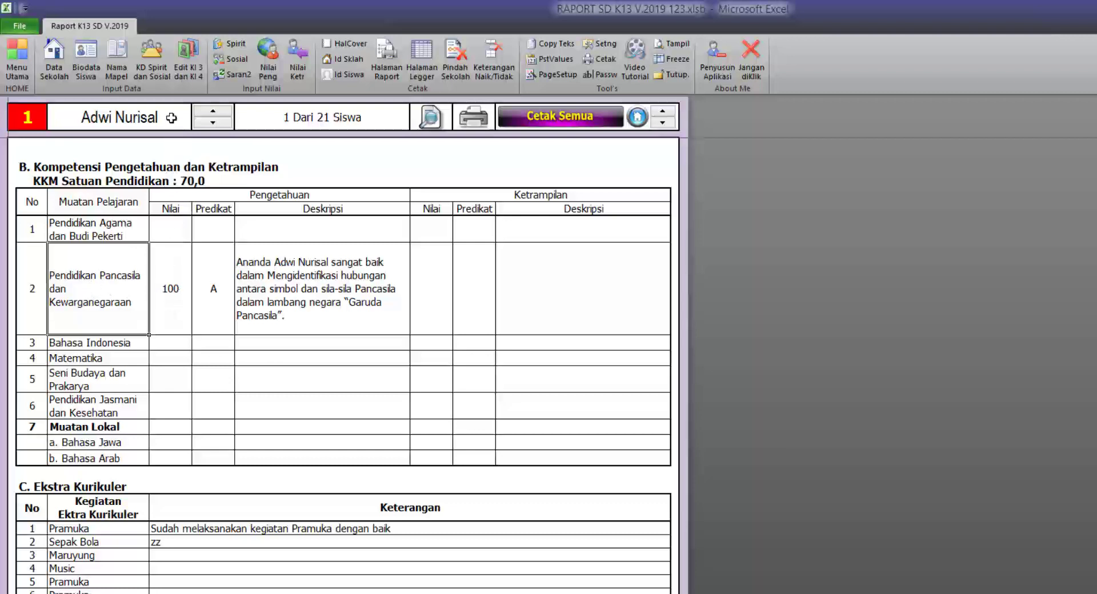
- Review the PKN subject's KKM and its Baik and Sangat Baik thresholds in the predicate table
{"action": "left_click", "coordinate": [116, 60]}
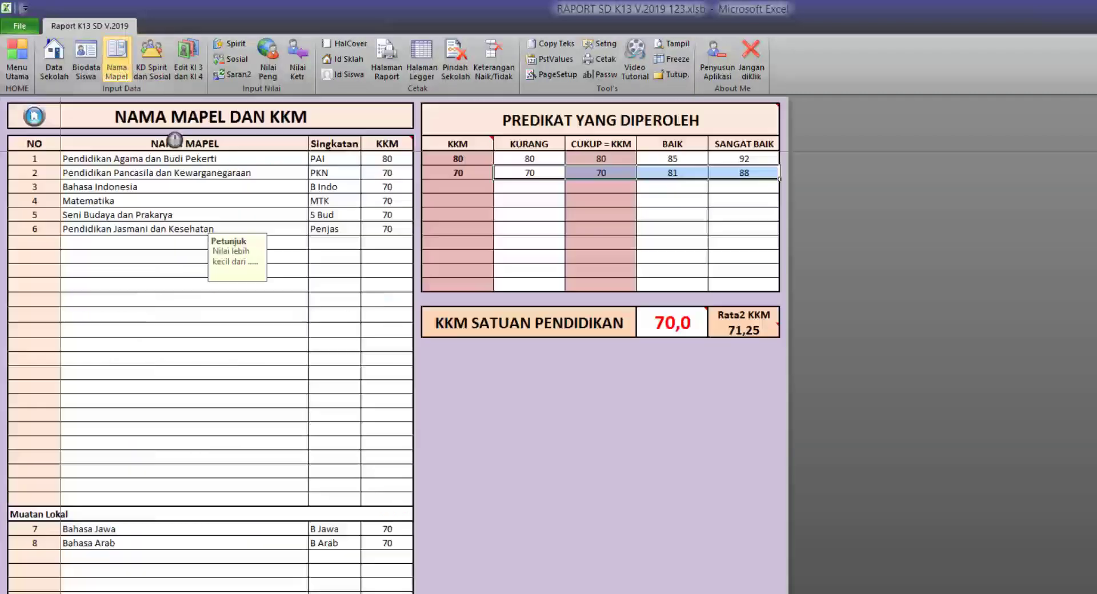
{"action": "left_click", "coordinate": [324, 174]}
{"action": "left_click", "coordinate": [380, 172]}
{"action": "left_click", "coordinate": [458, 173]}
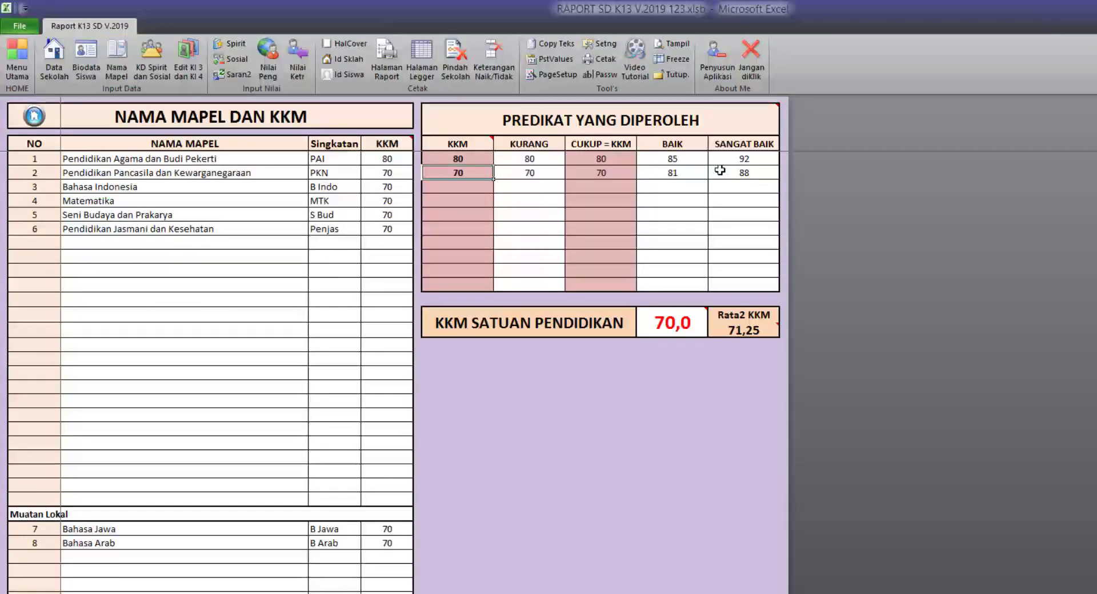
{"action": "left_click", "coordinate": [761, 173]}
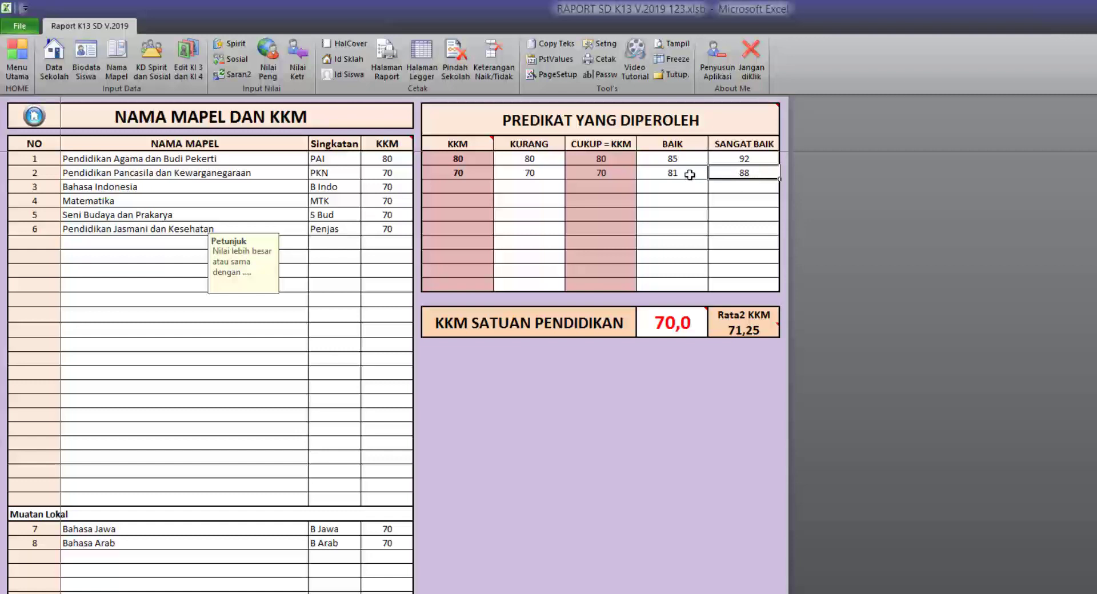
{"action": "left_click", "coordinate": [690, 175]}
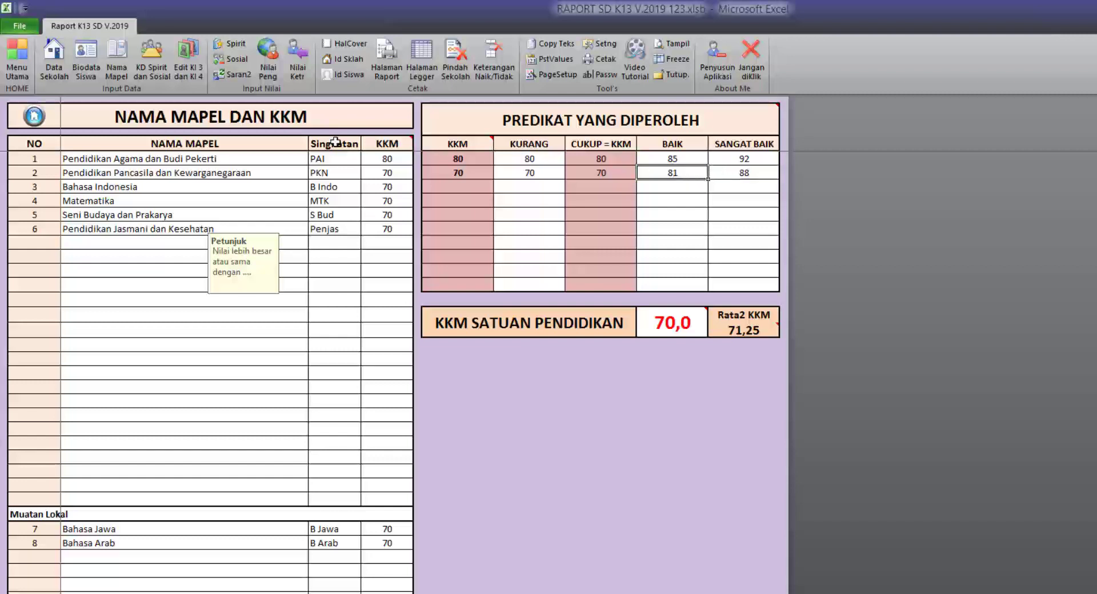
- Set the first student's PKN knowledge scores for KD 3.1 to 85 in UH1, UH2, UTS and UAS, and save the grades
{"action": "left_click", "coordinate": [269, 63]}
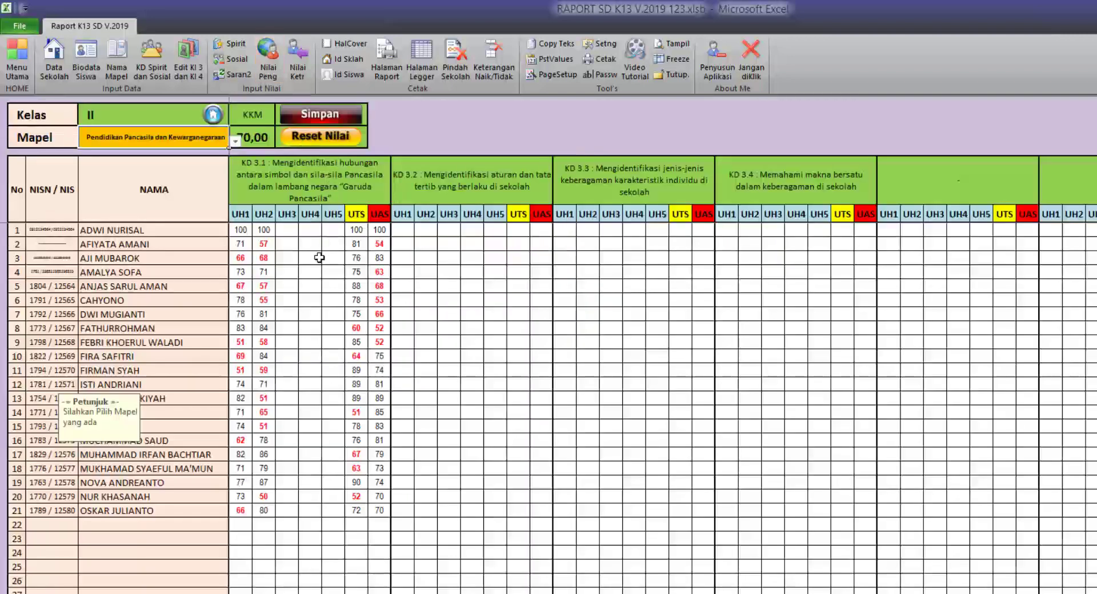
{"action": "left_click", "coordinate": [234, 230]}
{"action": "type", "text": "85"}
{"action": "key", "text": "Tab"}
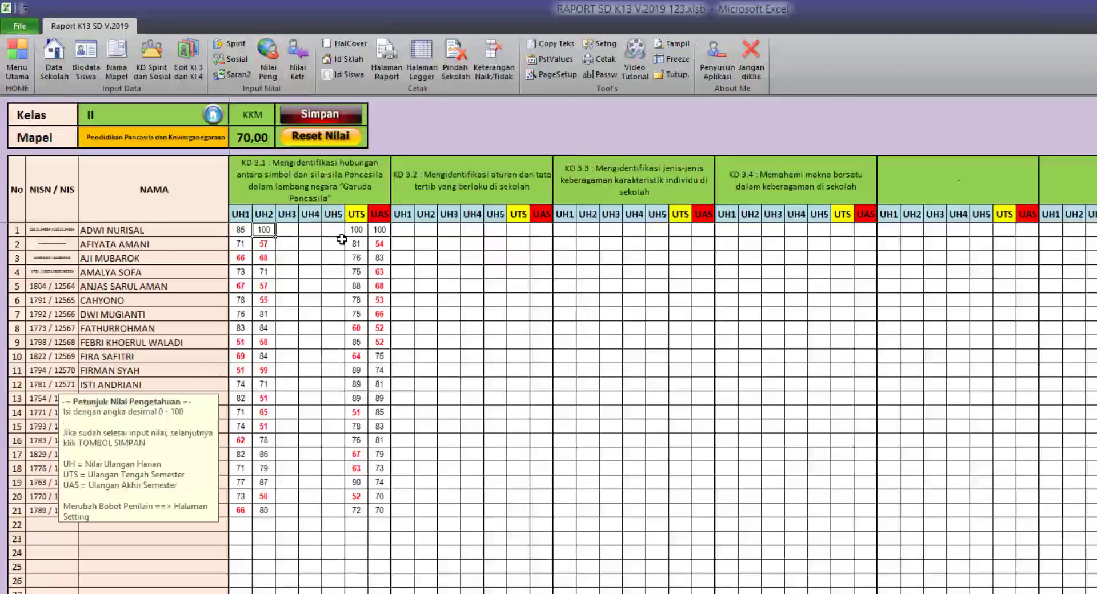
{"action": "key", "text": "Tab"}
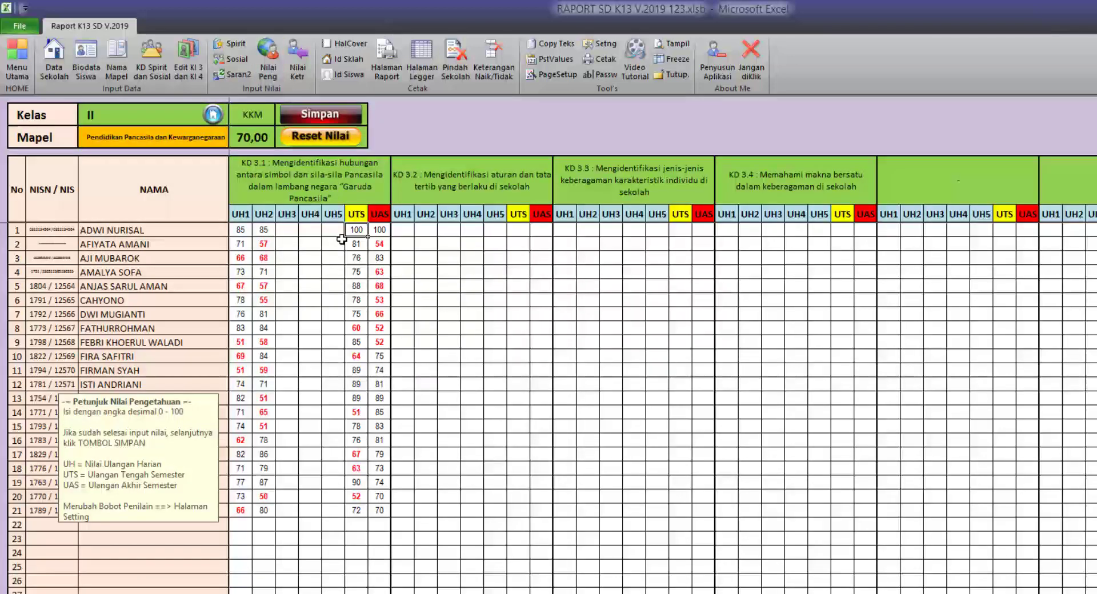
{"action": "type", "text": "85"}
{"action": "key", "text": "Tab"}
{"action": "type", "text": "85"}
{"action": "key", "text": "Return"}
{"action": "left_click", "coordinate": [332, 121]}
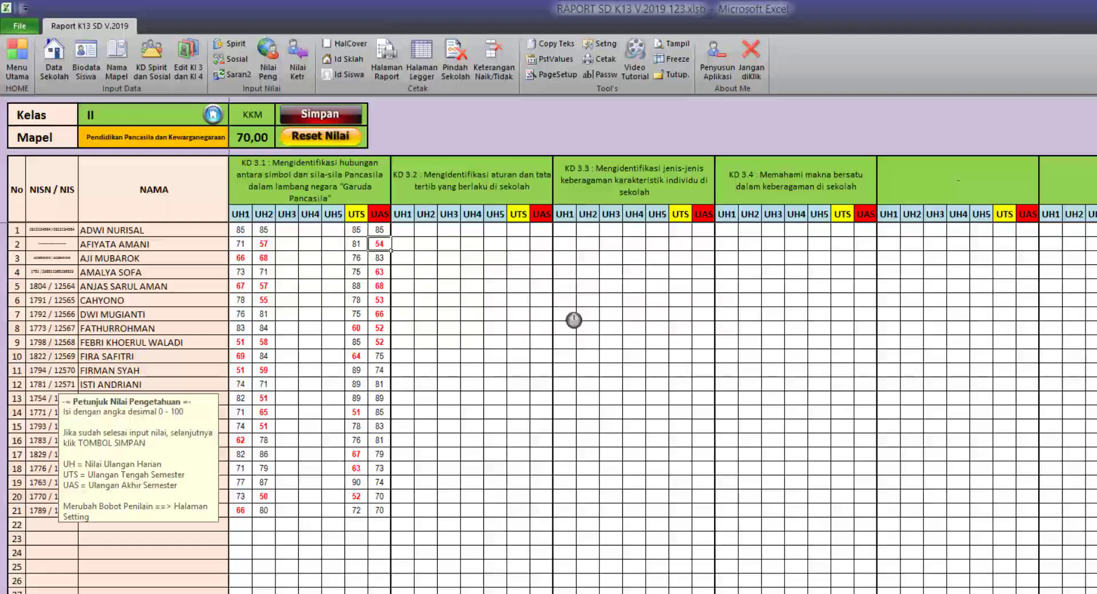
{"action": "left_click", "coordinate": [743, 421]}
- Check the first student's PKN knowledge grade and predicate on the report page
{"action": "left_click", "coordinate": [387, 60]}
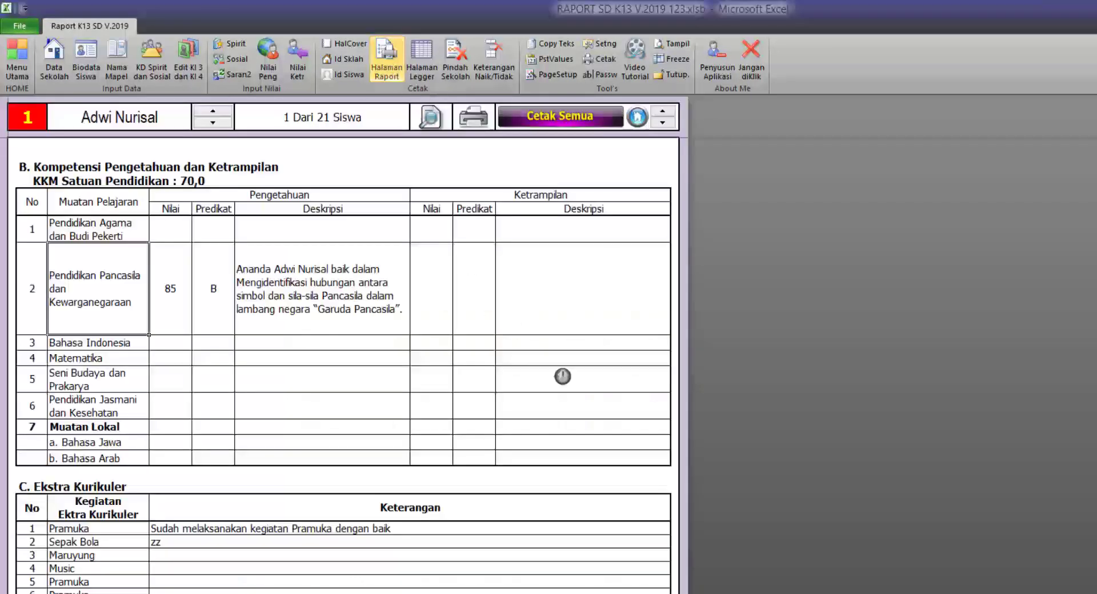
{"action": "scroll", "coordinate": [154, 576], "scroll_direction": "down", "scroll_amount": 2}
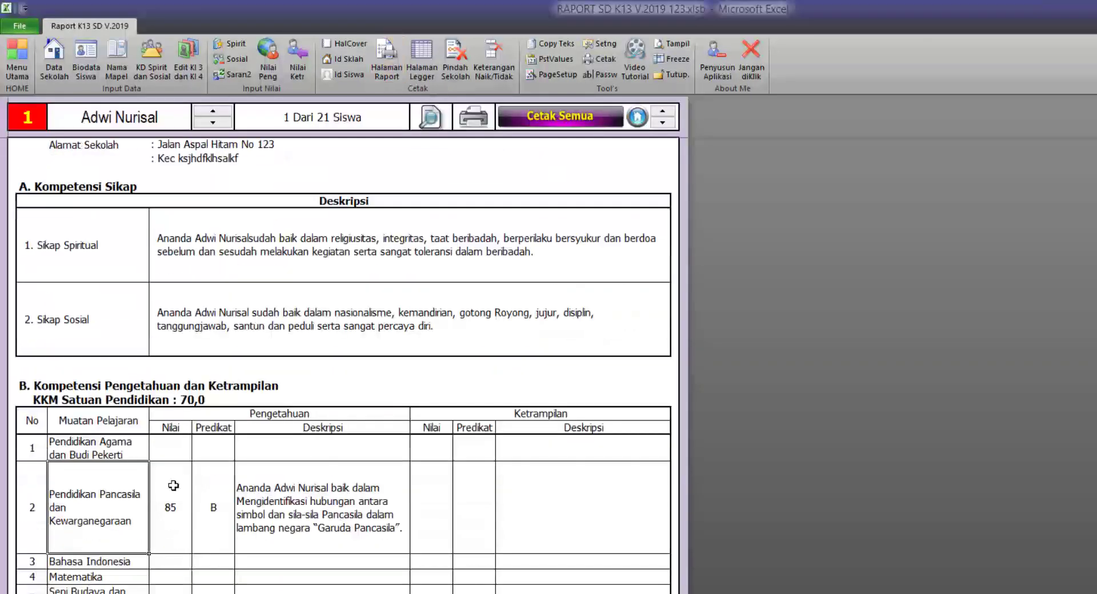
{"action": "left_click", "coordinate": [209, 496]}
{"action": "left_click", "coordinate": [168, 501]}
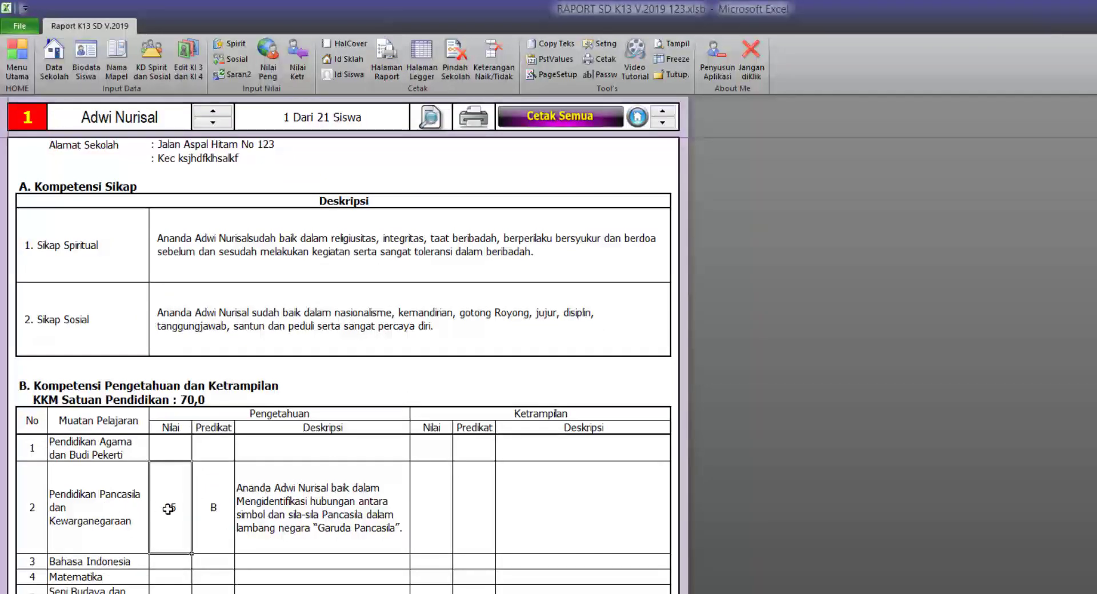
{"action": "left_click", "coordinate": [215, 519]}
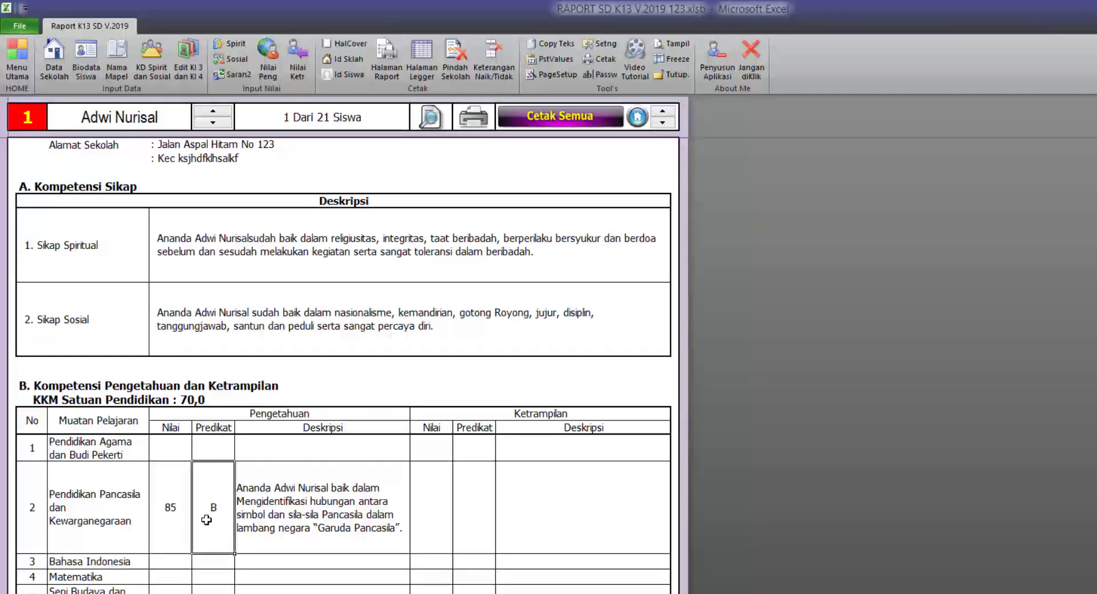
{"action": "left_click", "coordinate": [179, 510]}
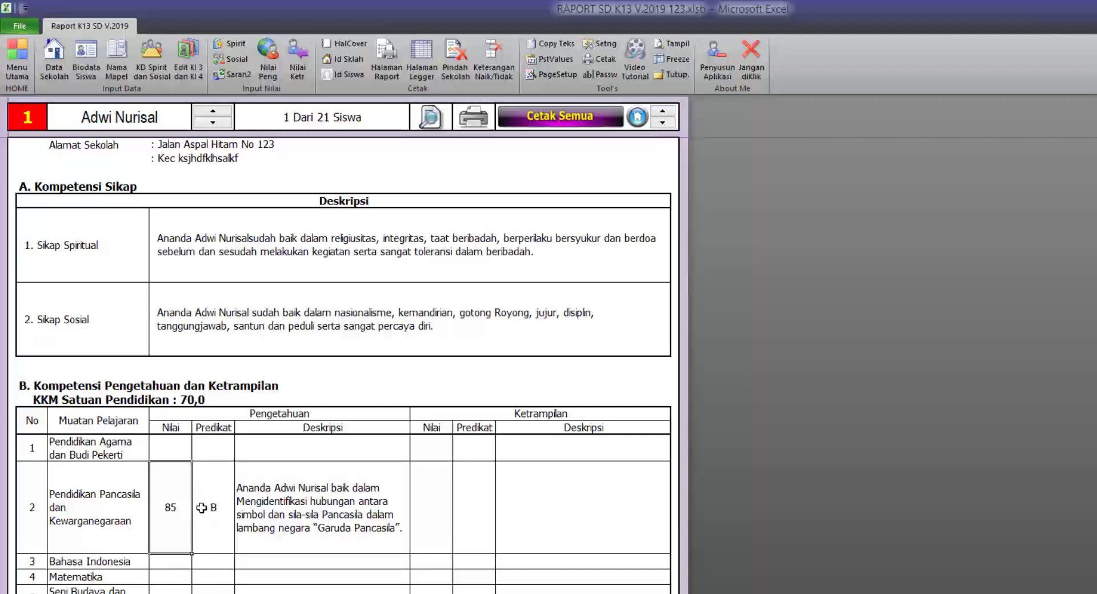
{"action": "left_click", "coordinate": [203, 508]}
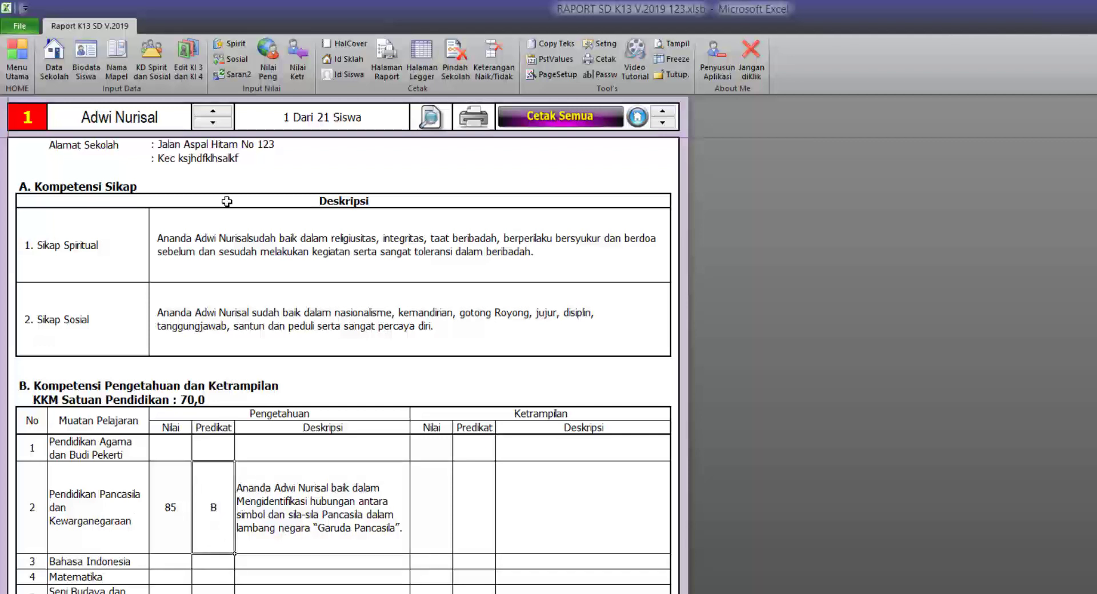
- Set the KKM of PKN to 73, Bahasa Indonesia to 71, Matematika to 69, Seni Budaya dan Prakarya to 65 and Penjas to 68
{"action": "left_click", "coordinate": [117, 60]}
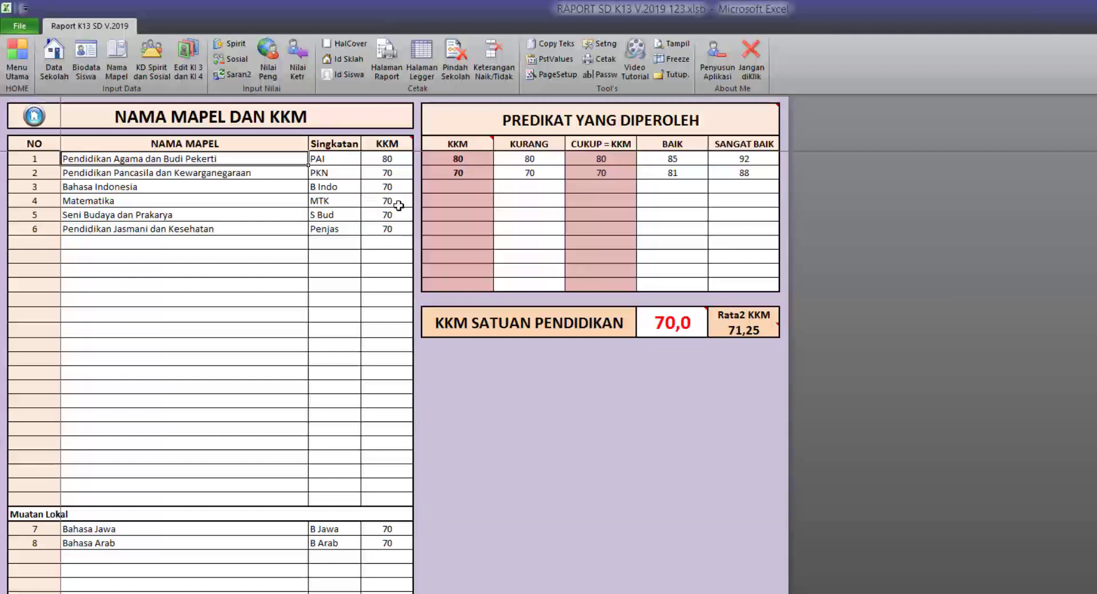
{"action": "left_click_drag", "start_coordinate": [391, 173], "coordinate": [393, 227]}
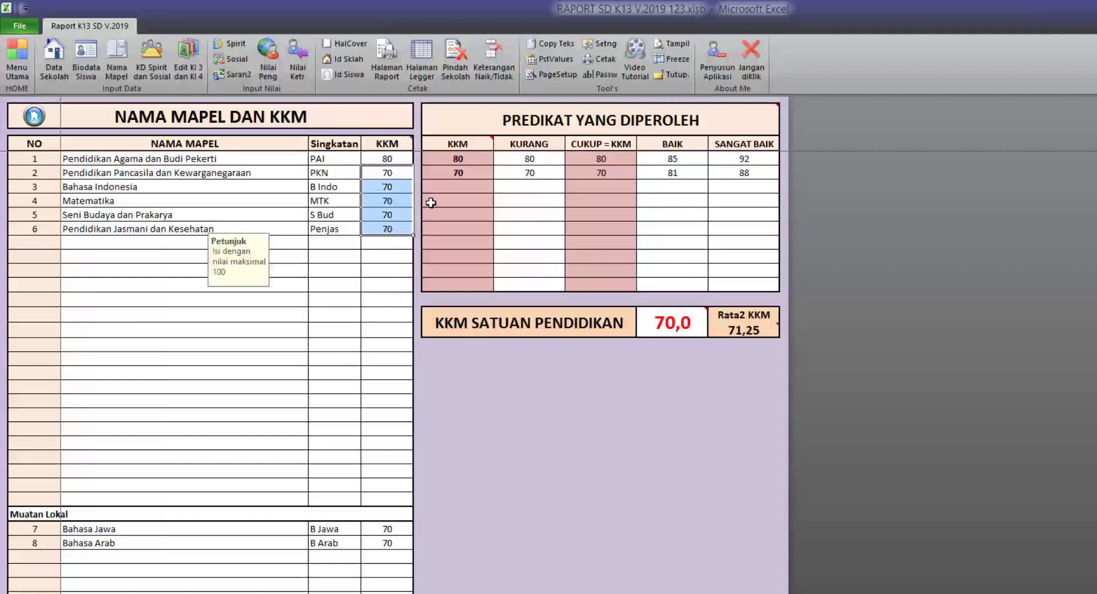
{"action": "left_click", "coordinate": [380, 172]}
{"action": "type", "text": "7"}
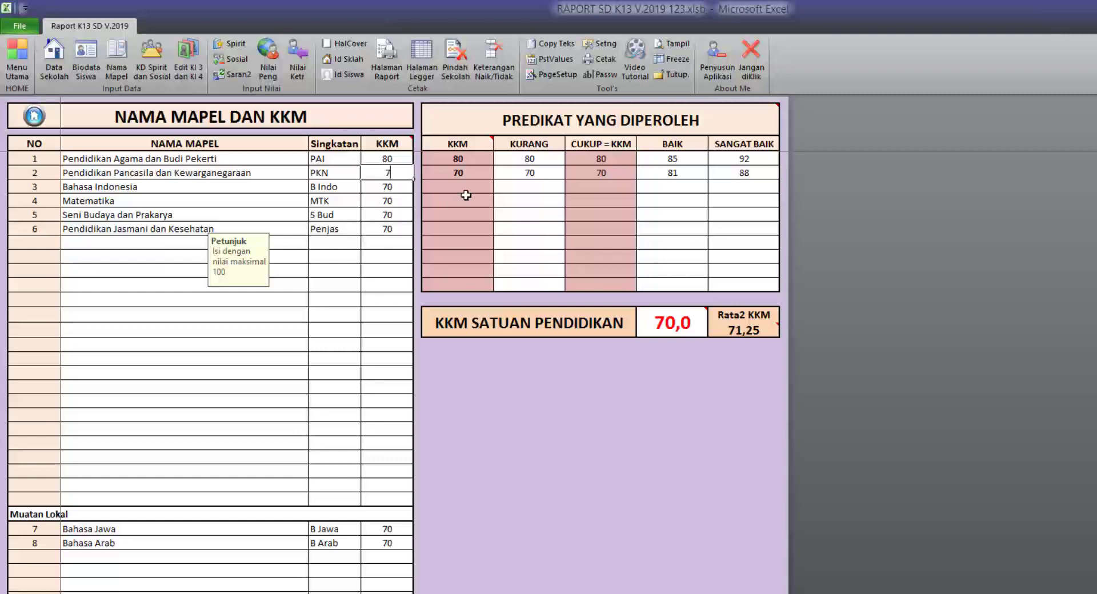
{"action": "type", "text": "3"}
{"action": "key", "text": "Return"}
{"action": "type", "text": "71"}
{"action": "key", "text": "Return"}
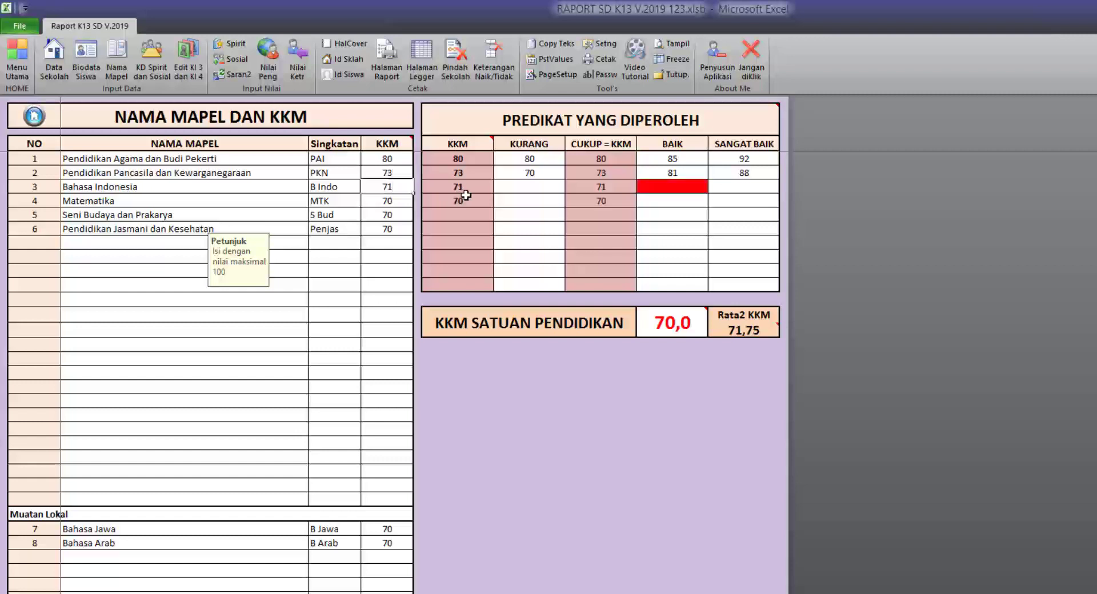
{"action": "type", "text": "69"}
{"action": "key", "text": "Return"}
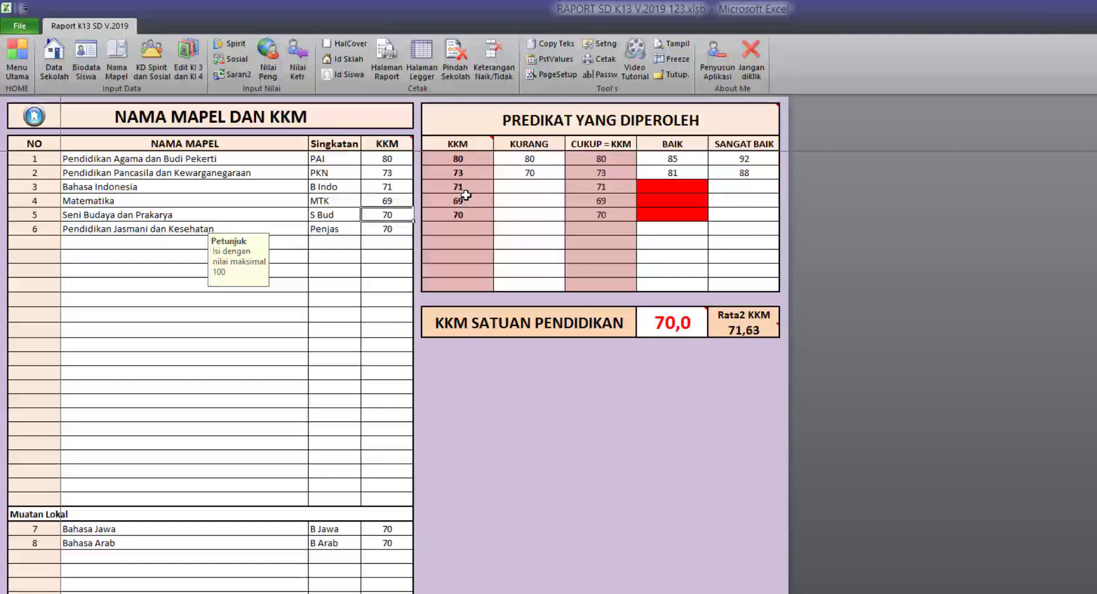
{"action": "type", "text": "65"}
{"action": "key", "text": "Return"}
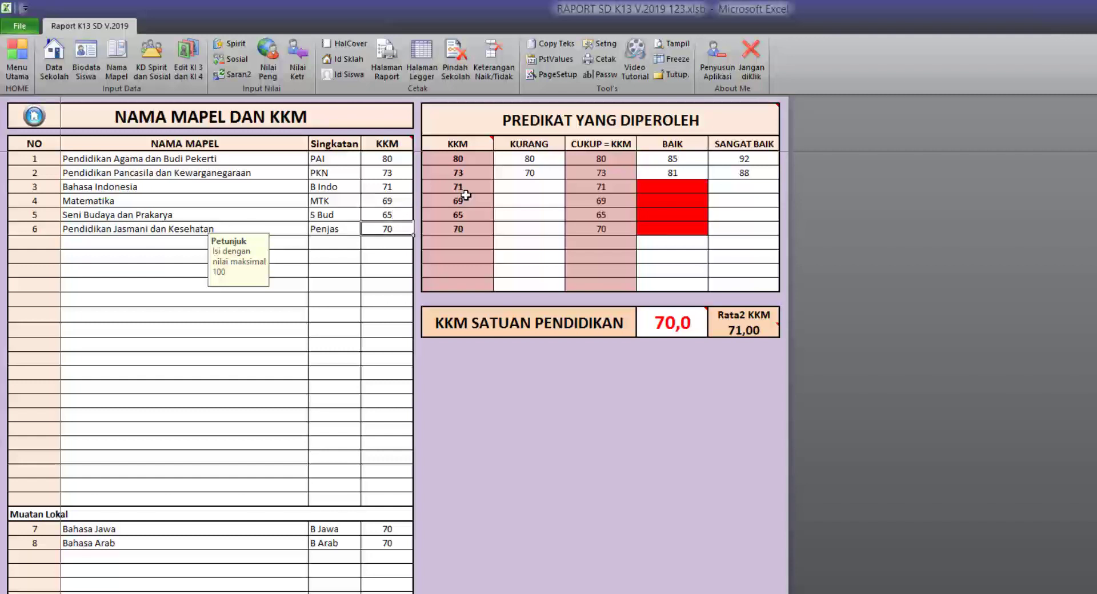
{"action": "type", "text": "68"}
{"action": "key", "text": "Return"}
- Set the KKM of the local content subjects Bahasa Jawa and Bahasa Arab to 65 each
{"action": "key", "text": "Return"}
{"action": "key", "text": "Return"}
{"action": "key", "text": "Return"}
{"action": "key", "text": "Return"}
{"action": "key", "text": "Return"}
{"action": "key", "text": "Return"}
{"action": "key", "text": "Return"}
{"action": "key", "text": "Return"}
{"action": "key", "text": "Return"}
{"action": "key", "text": "Return"}
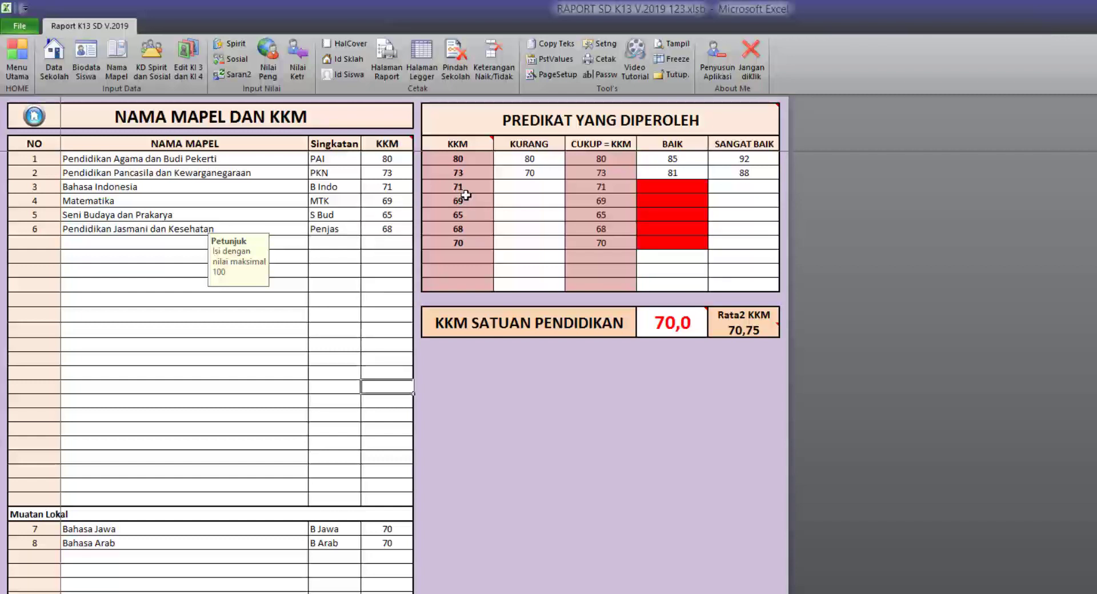
{"action": "key", "text": "Return"}
{"action": "key", "text": "Return"}
{"action": "key", "text": "Return"}
{"action": "key", "text": "Return"}
{"action": "key", "text": "Return"}
{"action": "key", "text": "Return"}
{"action": "key", "text": "Return"}
{"action": "key", "text": "Return"}
{"action": "key", "text": "Return"}
{"action": "key", "text": "Return"}
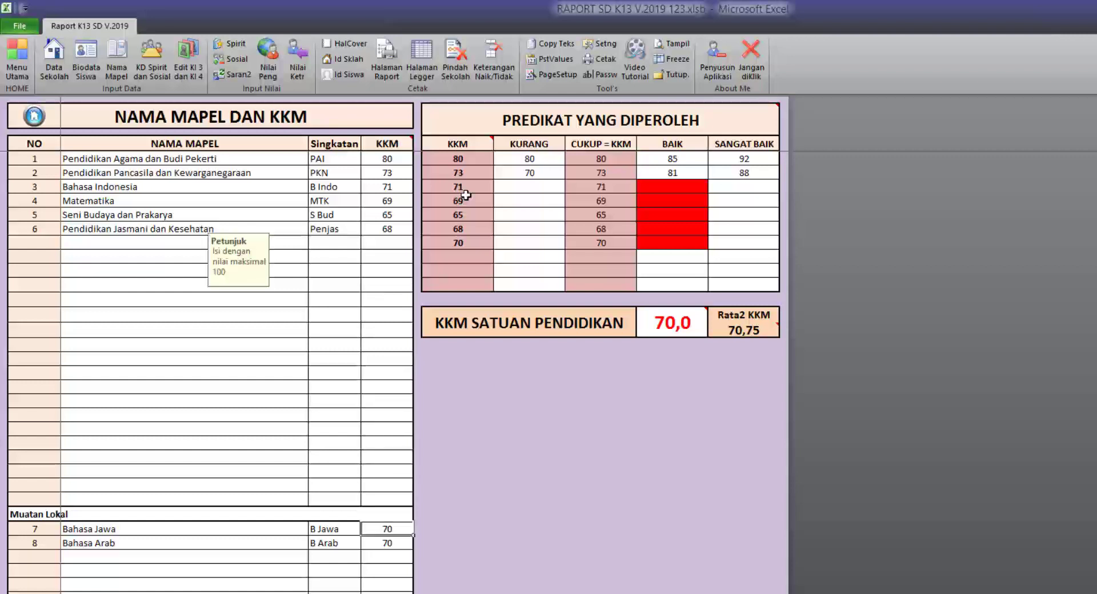
{"action": "type", "text": "65"}
{"action": "key", "text": "Return"}
{"action": "type", "text": "65"}
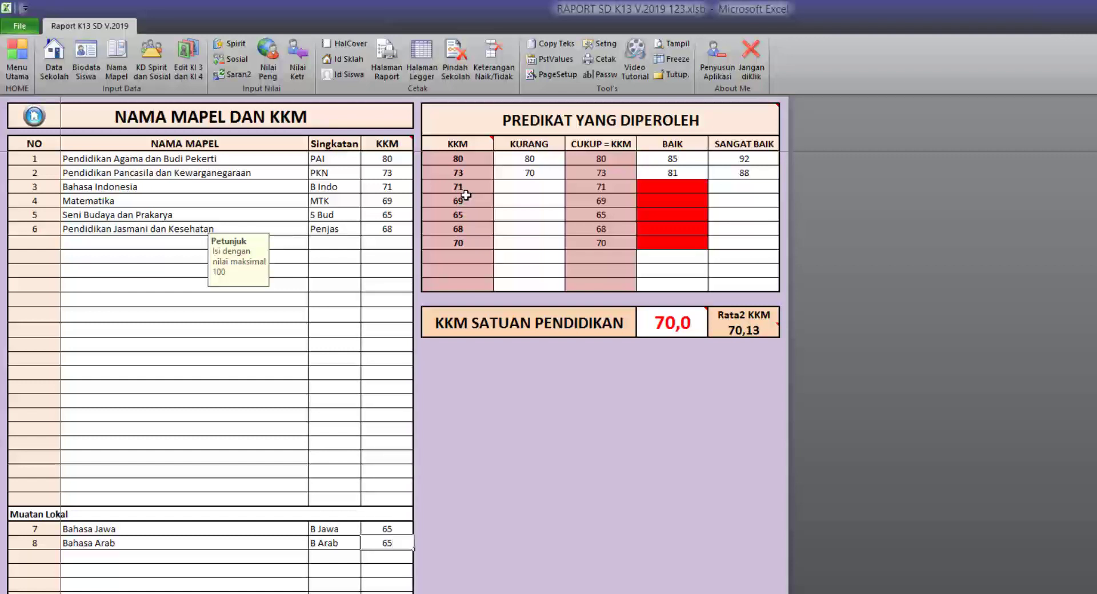
{"action": "key", "text": "Return"}
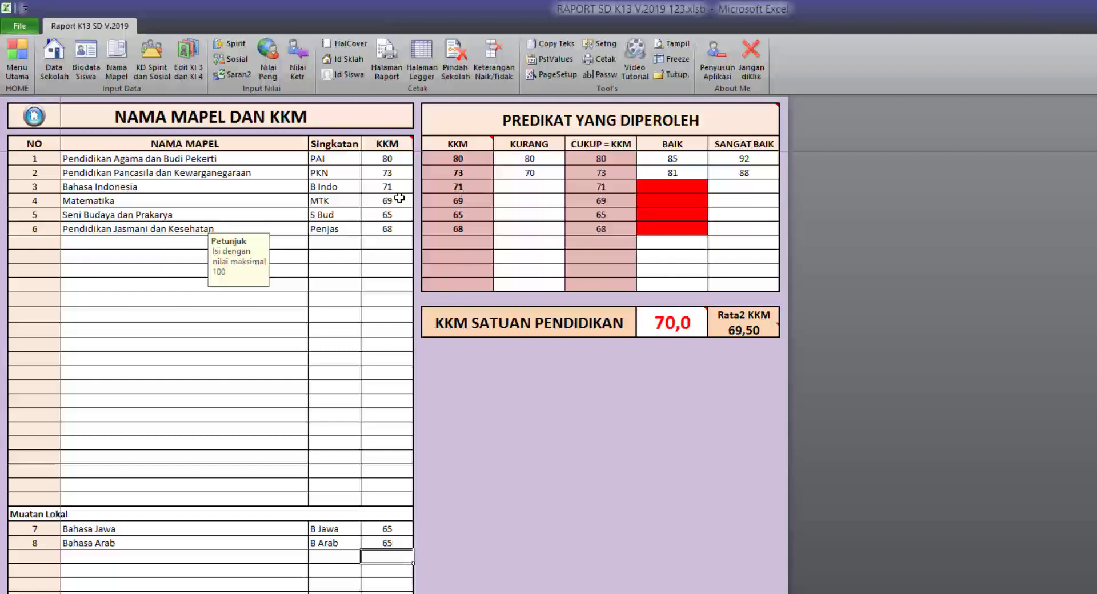
- Compare the KKM values of the six main subjects with those of the local content subjects Bahasa Jawa and Bahasa Arab
{"action": "left_click", "coordinate": [390, 160]}
{"action": "left_click", "coordinate": [397, 174]}
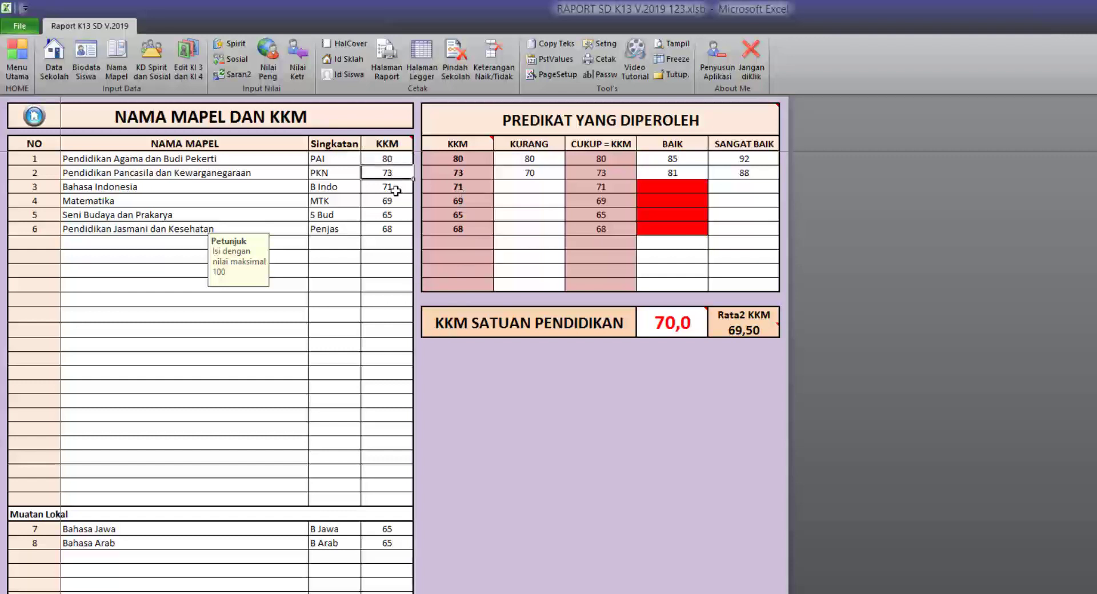
{"action": "left_click", "coordinate": [396, 188]}
{"action": "left_click", "coordinate": [396, 201]}
{"action": "left_click", "coordinate": [397, 215]}
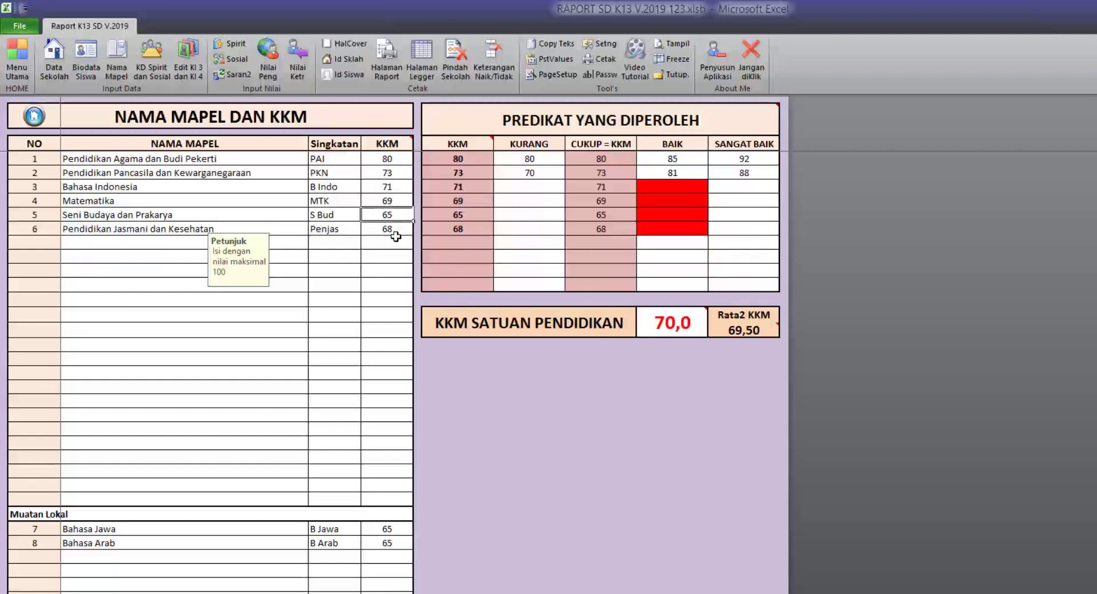
{"action": "left_click", "coordinate": [397, 229]}
{"action": "left_click_drag", "start_coordinate": [388, 531], "coordinate": [387, 543]}
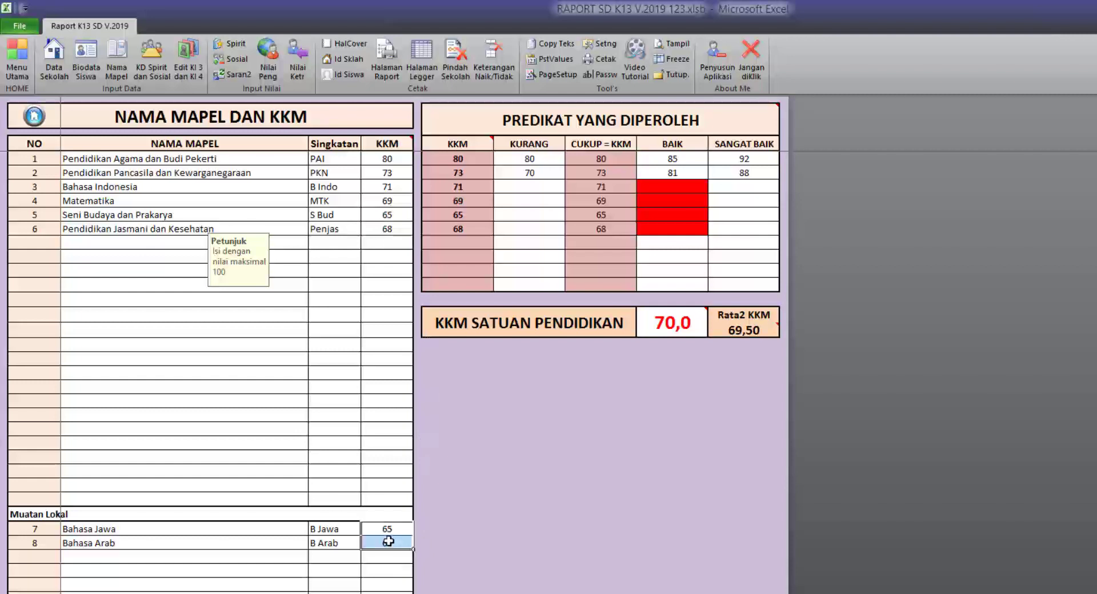
{"action": "left_click", "coordinate": [399, 216], "text": "ctrl"}
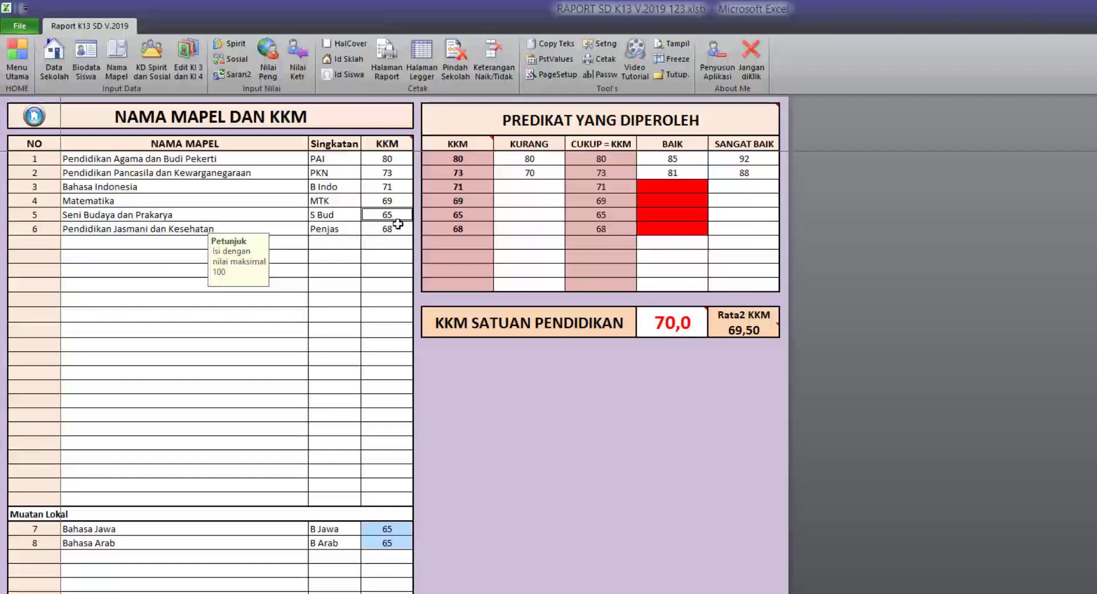
{"action": "left_click", "coordinate": [385, 160]}
{"action": "left_click", "coordinate": [393, 174]}
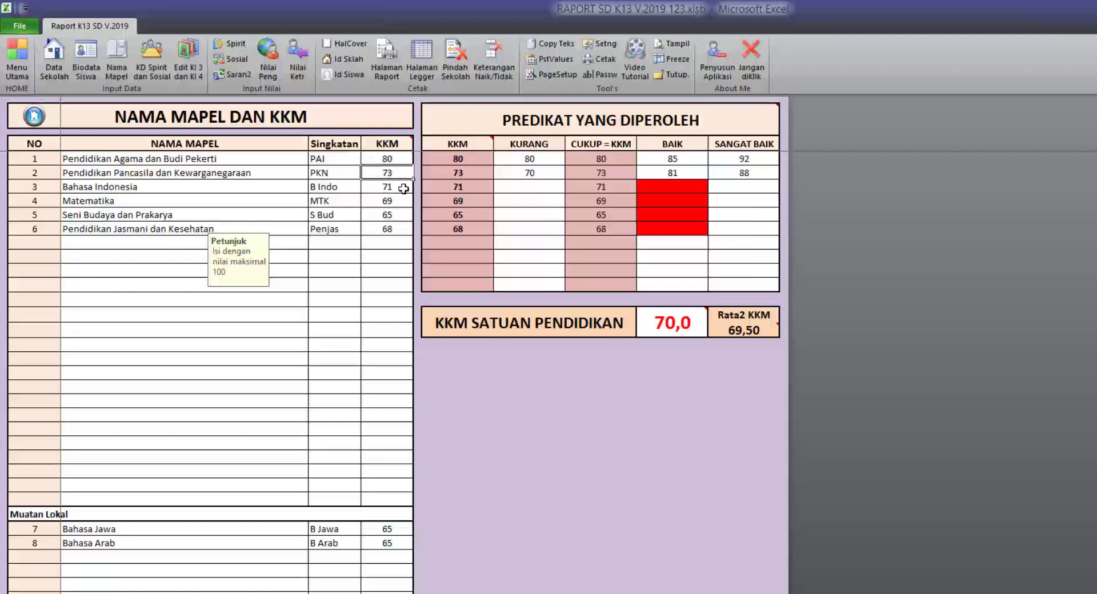
{"action": "left_click", "coordinate": [403, 188]}
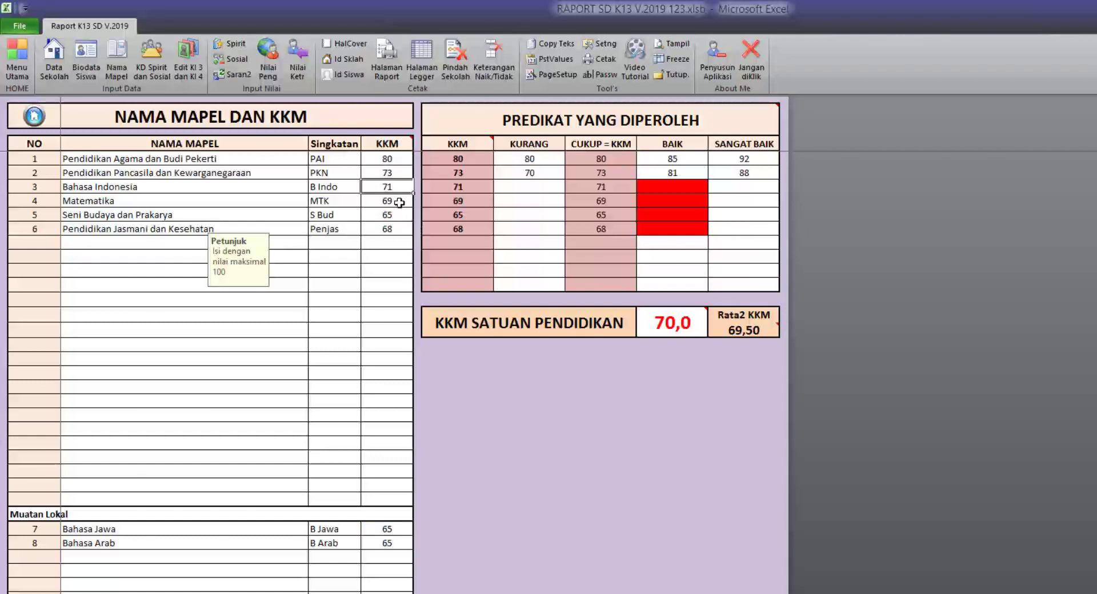
{"action": "left_click", "coordinate": [398, 202]}
{"action": "left_click", "coordinate": [398, 230]}
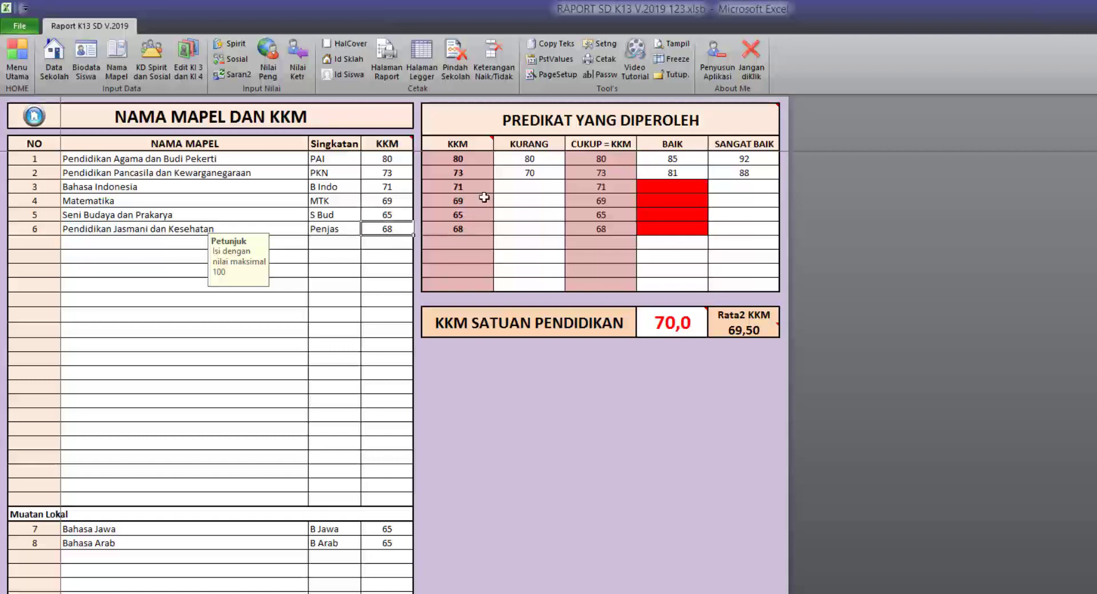
- Examine the KKM column and the KURANG, CUKUP, BAIK and SANGAT BAIK thresholds in the predicate table
{"action": "left_click_drag", "start_coordinate": [460, 172], "coordinate": [462, 231]}
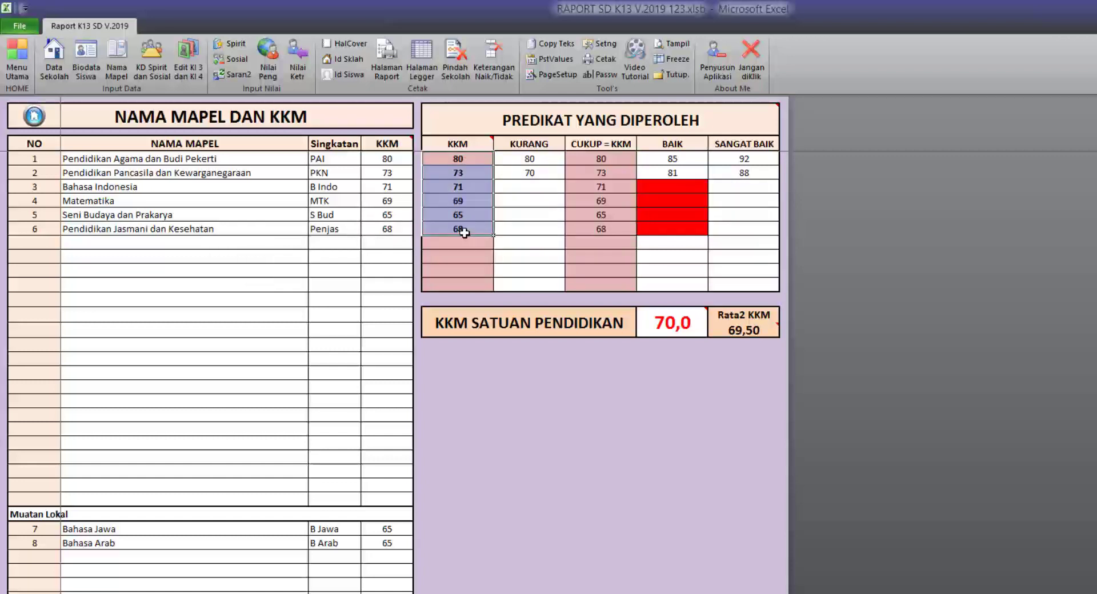
{"action": "left_click", "coordinate": [463, 158]}
{"action": "left_click", "coordinate": [463, 173]}
{"action": "left_click", "coordinate": [462, 215]}
{"action": "left_click", "coordinate": [460, 243]}
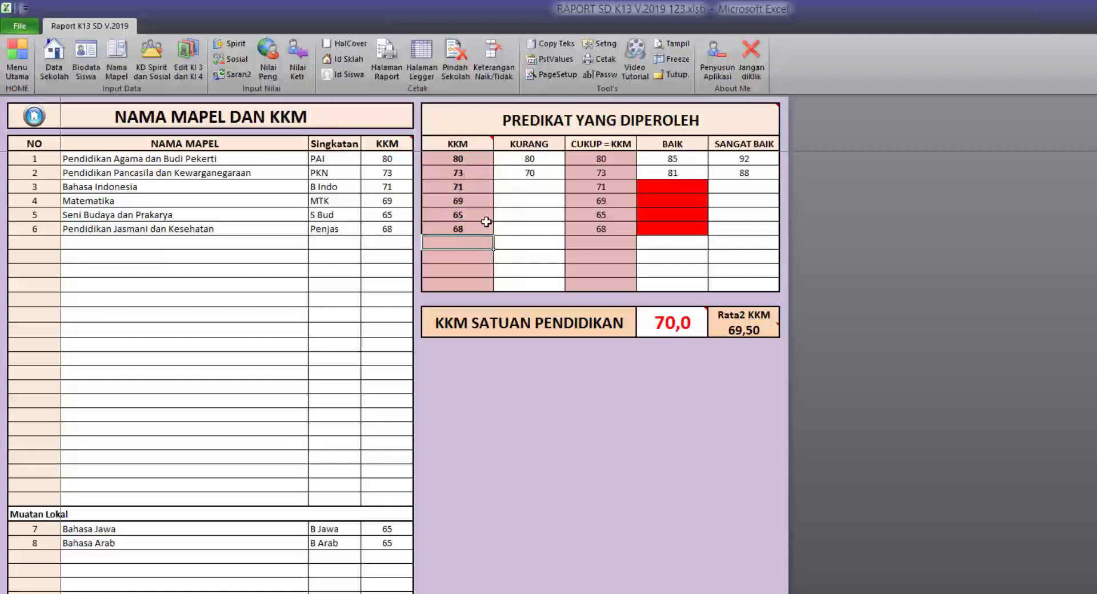
{"action": "left_click_drag", "start_coordinate": [528, 157], "coordinate": [529, 257]}
{"action": "left_click_drag", "start_coordinate": [663, 160], "coordinate": [715, 247]}
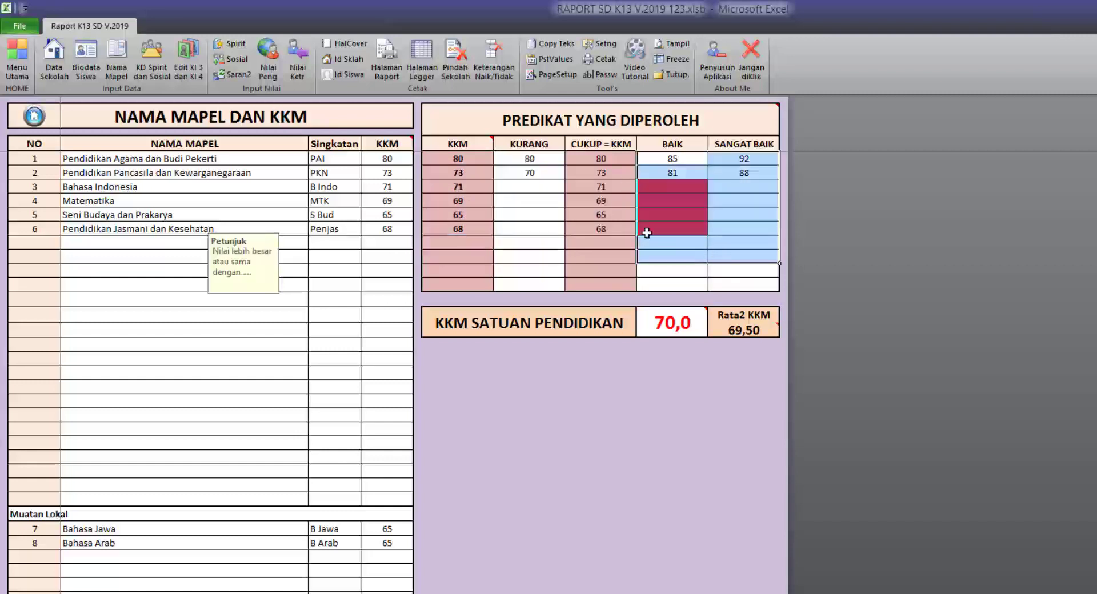
{"action": "left_click", "coordinate": [466, 159]}
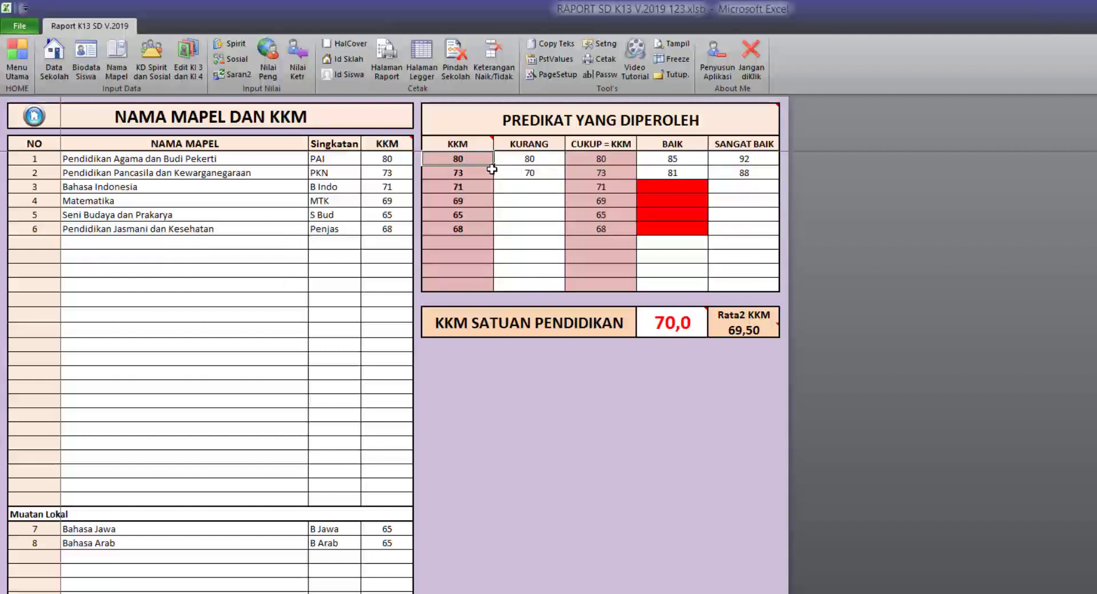
{"action": "key", "text": "Down"}
{"action": "left_click", "coordinate": [535, 172]}
{"action": "left_click", "coordinate": [599, 172]}
{"action": "left_click", "coordinate": [543, 172]}
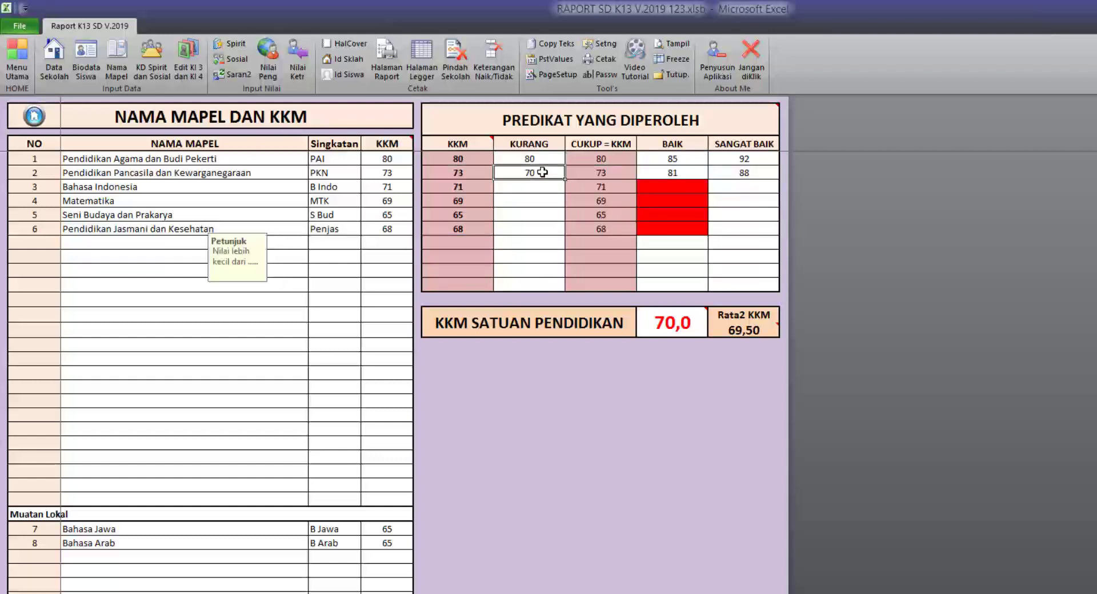
{"action": "left_click", "coordinate": [537, 215]}
- Set the KURANG threshold in the second to sixth rows of the predicate table to 73, 71, 69, 65 and 68
{"action": "left_click", "coordinate": [529, 173]}
{"action": "type", "text": "7"}
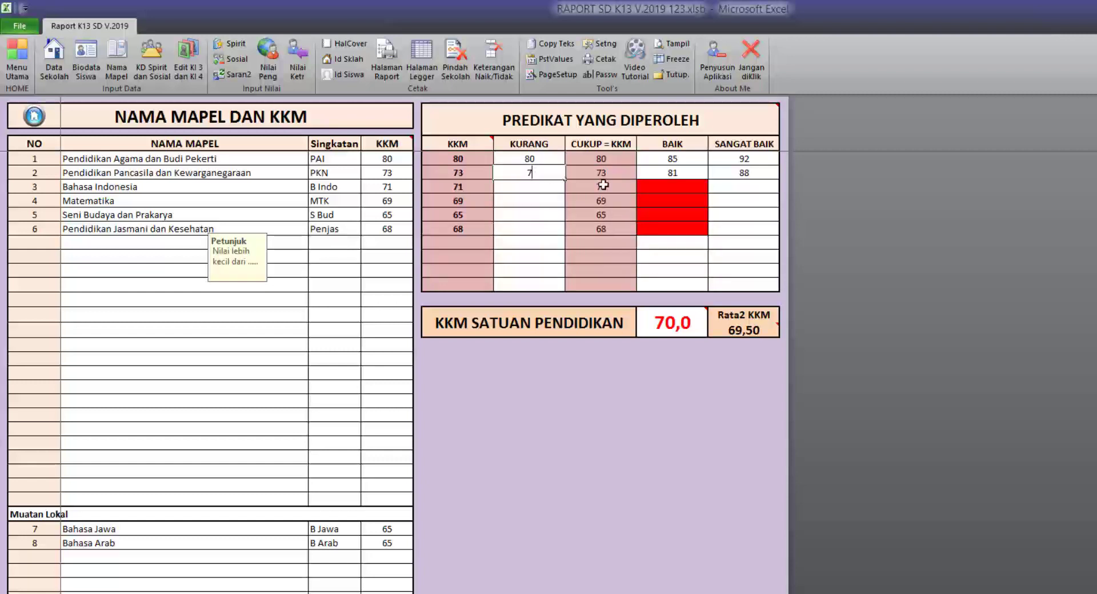
{"action": "type", "text": "3"}
{"action": "key", "text": "Return"}
{"action": "type", "text": "71"}
{"action": "key", "text": "Return"}
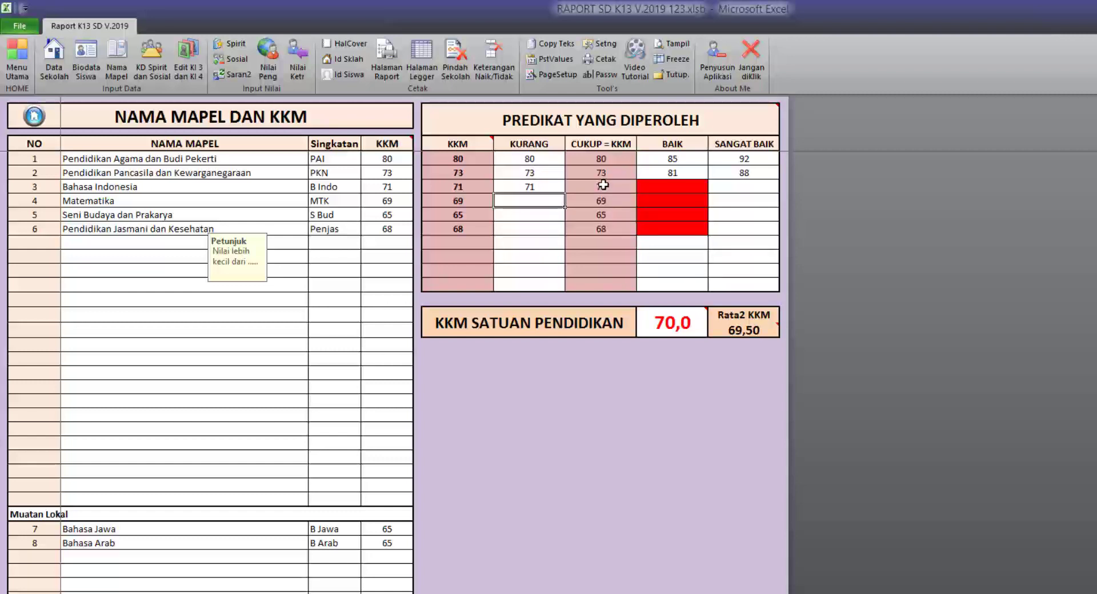
{"action": "type", "text": "69"}
{"action": "key", "text": "Return"}
{"action": "type", "text": "65"}
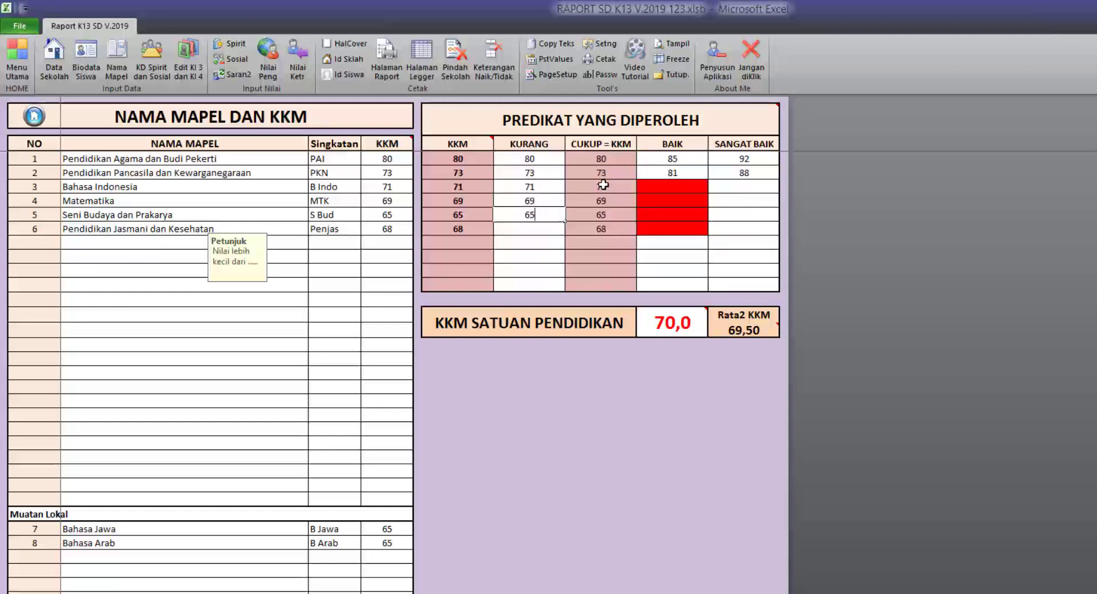
{"action": "key", "text": "Return"}
{"action": "type", "text": "68"}
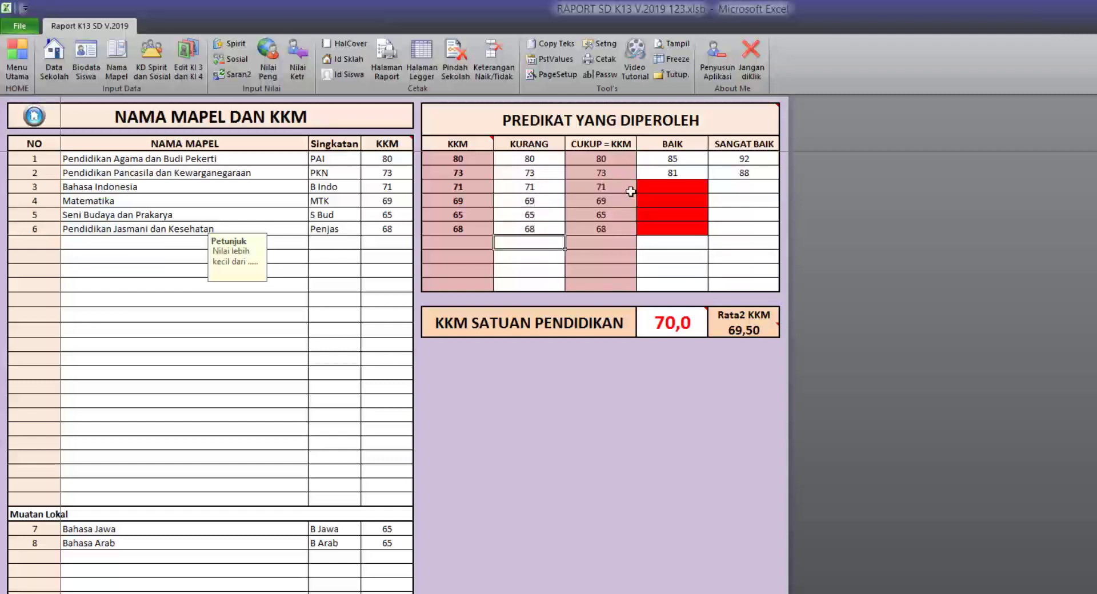
- Set the BAIK thresholds to 75 for KKM 71, 72 for KKM 69, and 71 for both KKM 65 and KKM 68
{"action": "left_click", "coordinate": [650, 187]}
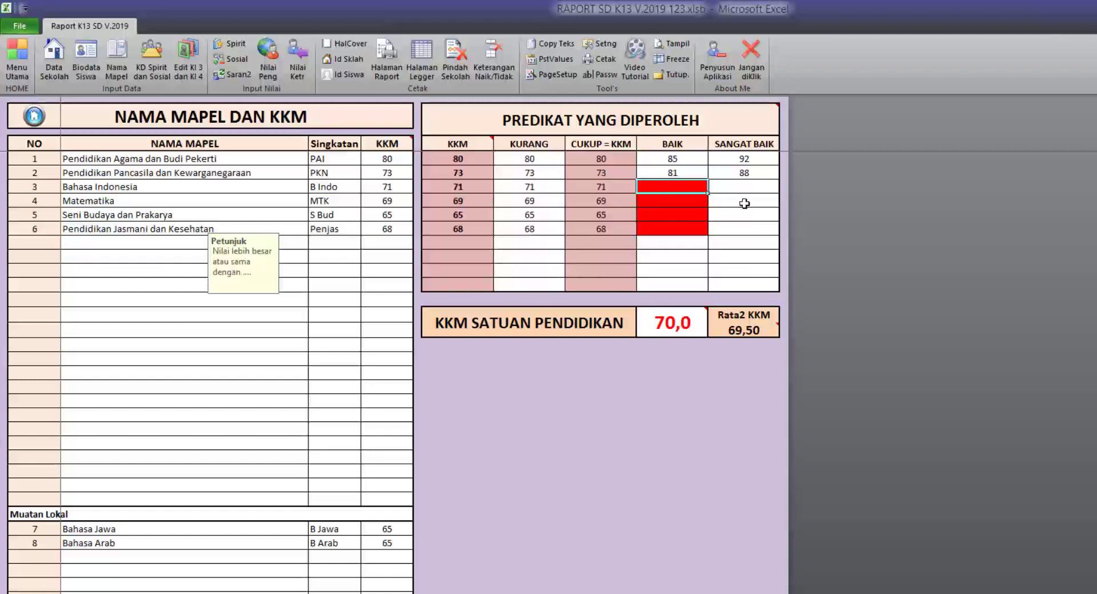
{"action": "type", "text": "75"}
{"action": "key", "text": "Return"}
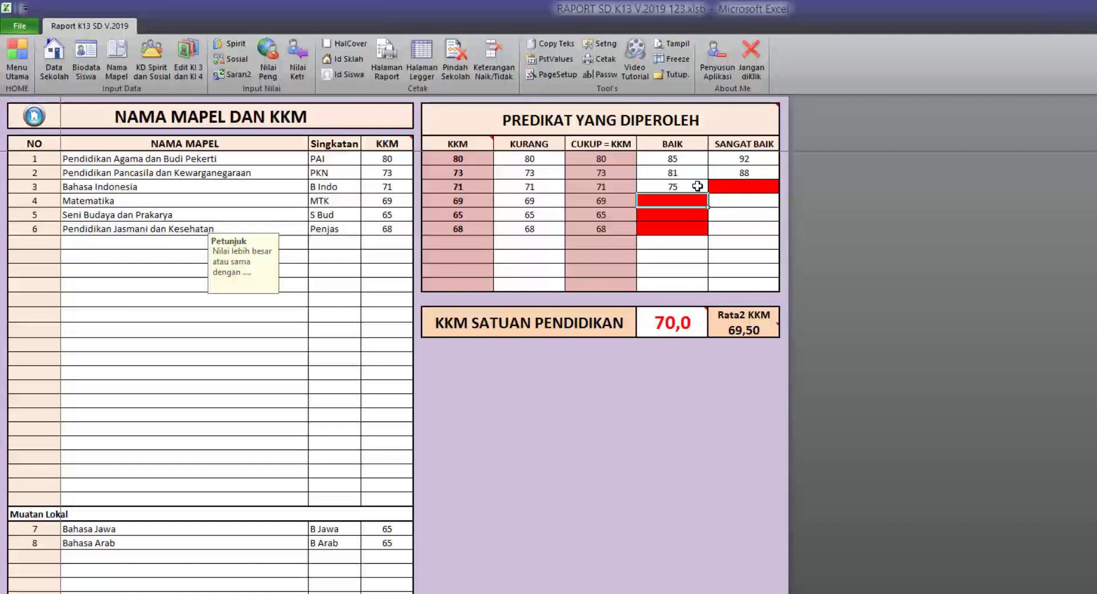
{"action": "type", "text": "72"}
{"action": "key", "text": "Return"}
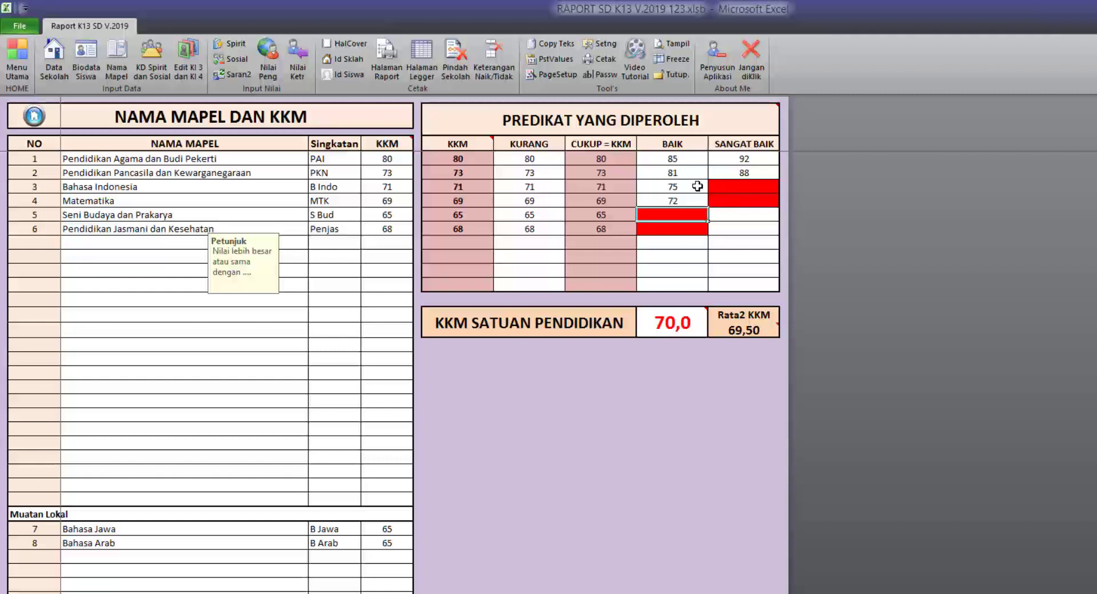
{"action": "type", "text": "71"}
{"action": "key", "text": "Return"}
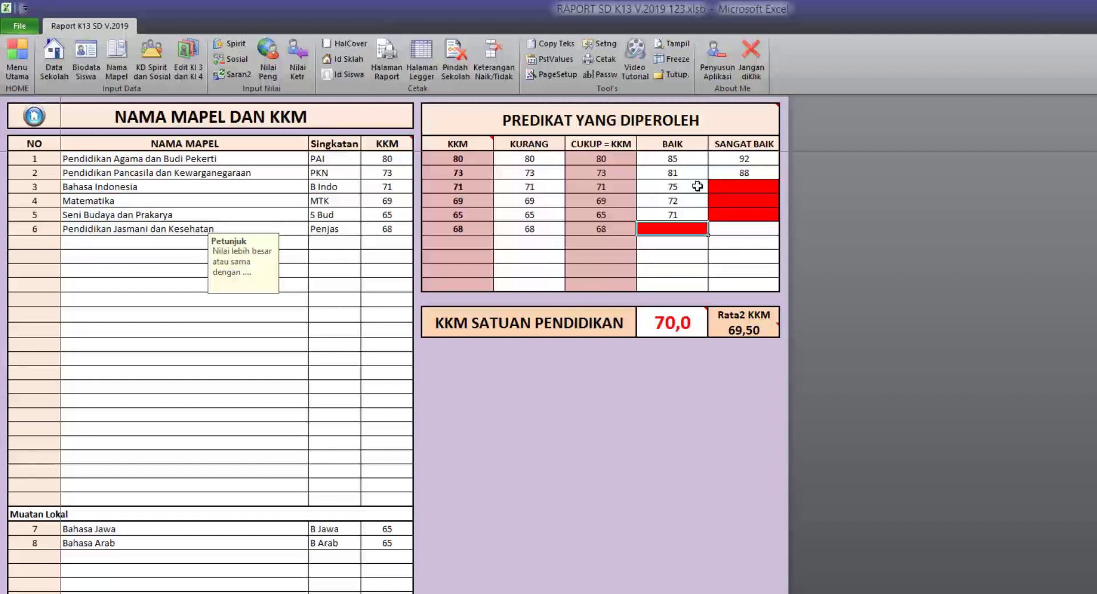
{"action": "type", "text": "71"}
{"action": "key", "text": "Return"}
- Set the SANGAT BAIK thresholds to 85 for KKM 71, 84 for KKM 69, and 83 for both KKM 65 and KKM 68
{"action": "key", "text": "Up"}
{"action": "key", "text": "Up"}
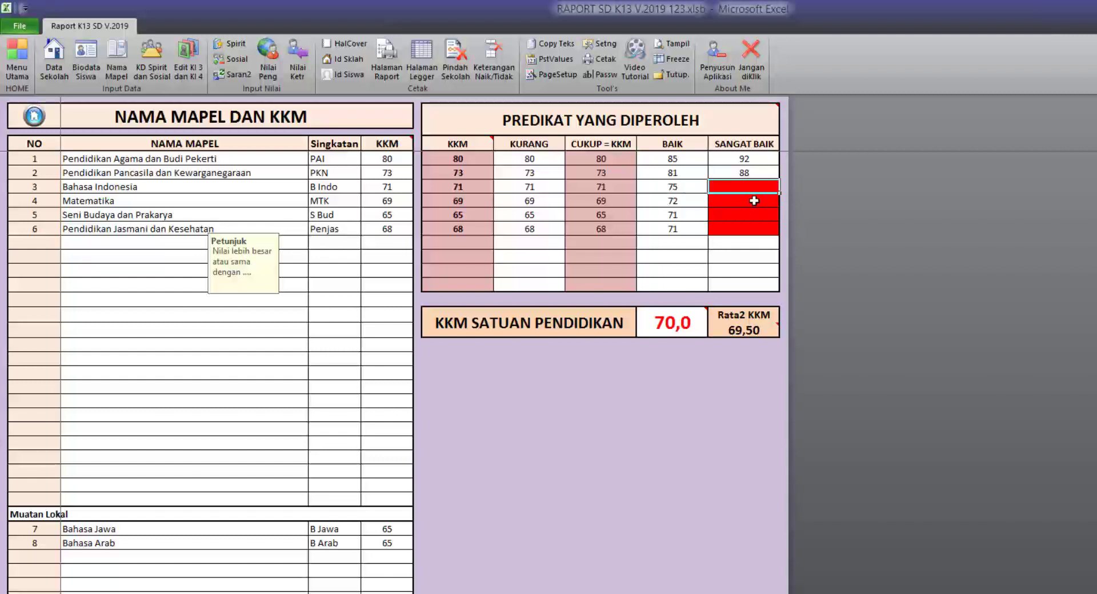
{"action": "type", "text": "85"}
{"action": "key", "text": "Return"}
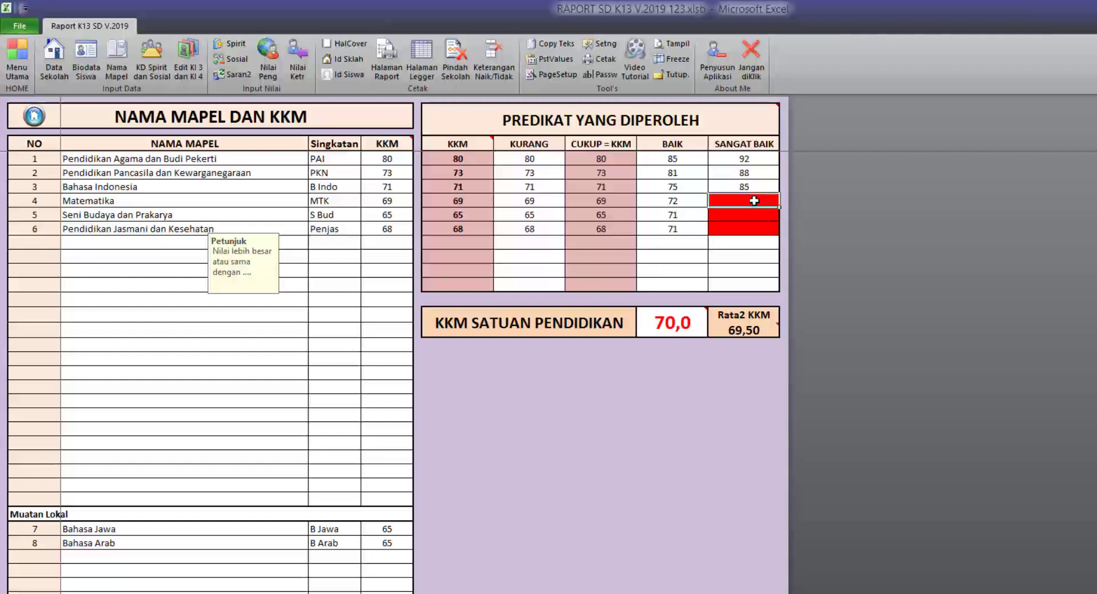
{"action": "type", "text": "84"}
{"action": "key", "text": "Return"}
{"action": "type", "text": "83"}
{"action": "key", "text": "Return"}
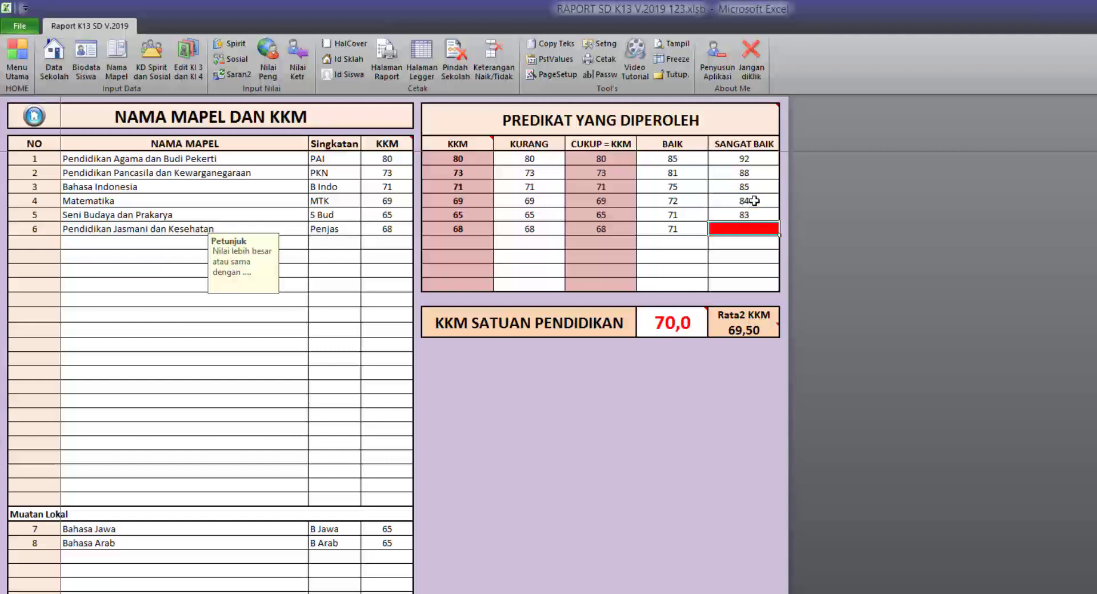
{"action": "type", "text": "83"}
{"action": "key", "text": "Return"}
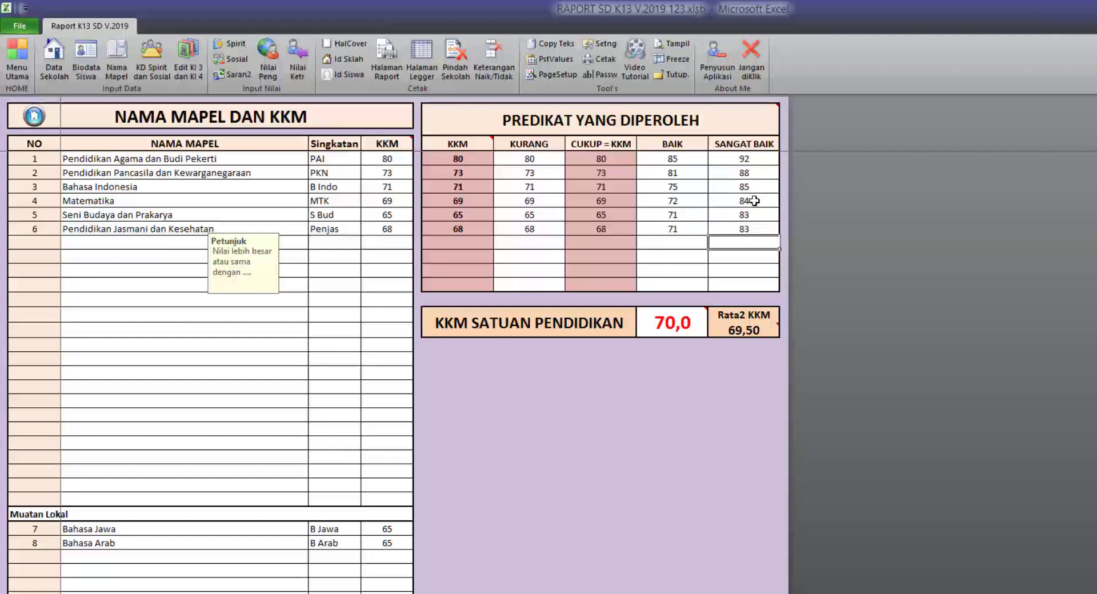
- Match the KKM of PKN and Bahasa Indonesia with their corresponding threshold rows in the predicate table
{"action": "left_click", "coordinate": [668, 276]}
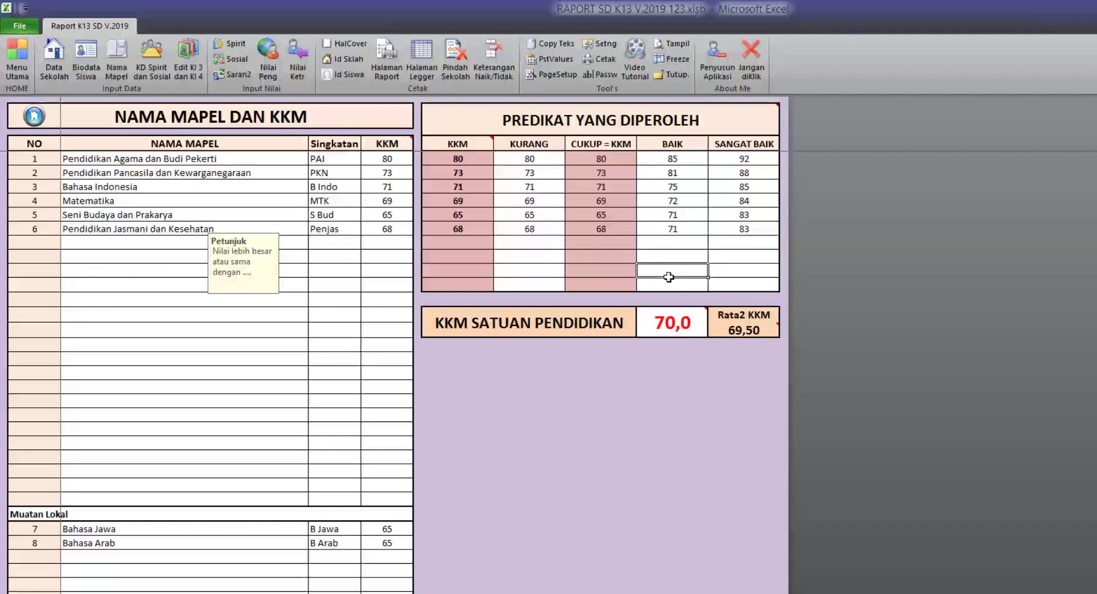
{"action": "left_click", "coordinate": [398, 167]}
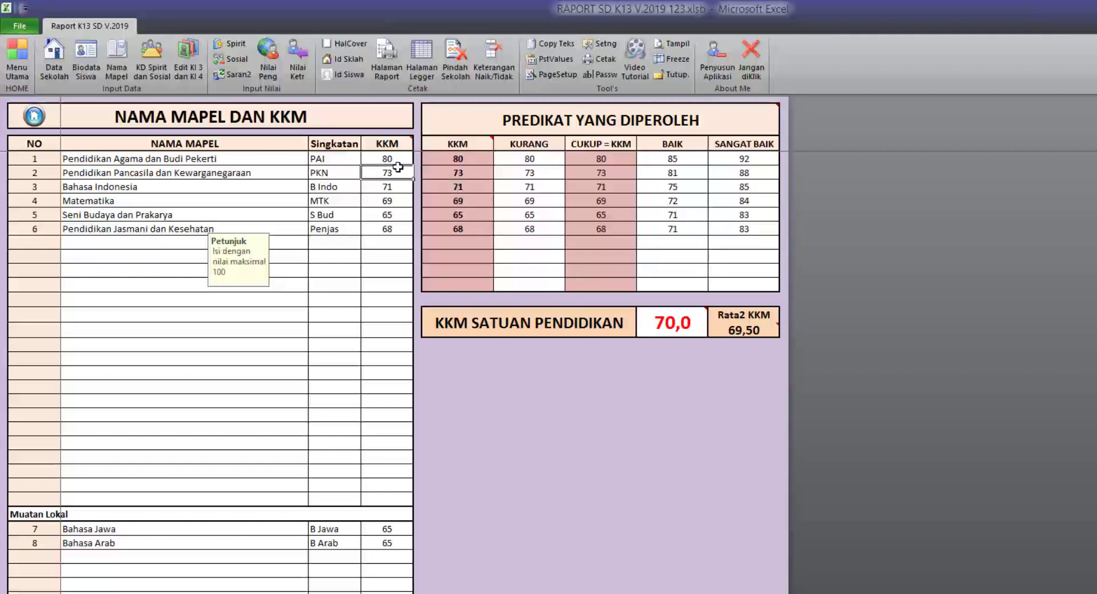
{"action": "left_click_drag", "start_coordinate": [462, 172], "coordinate": [741, 172]}
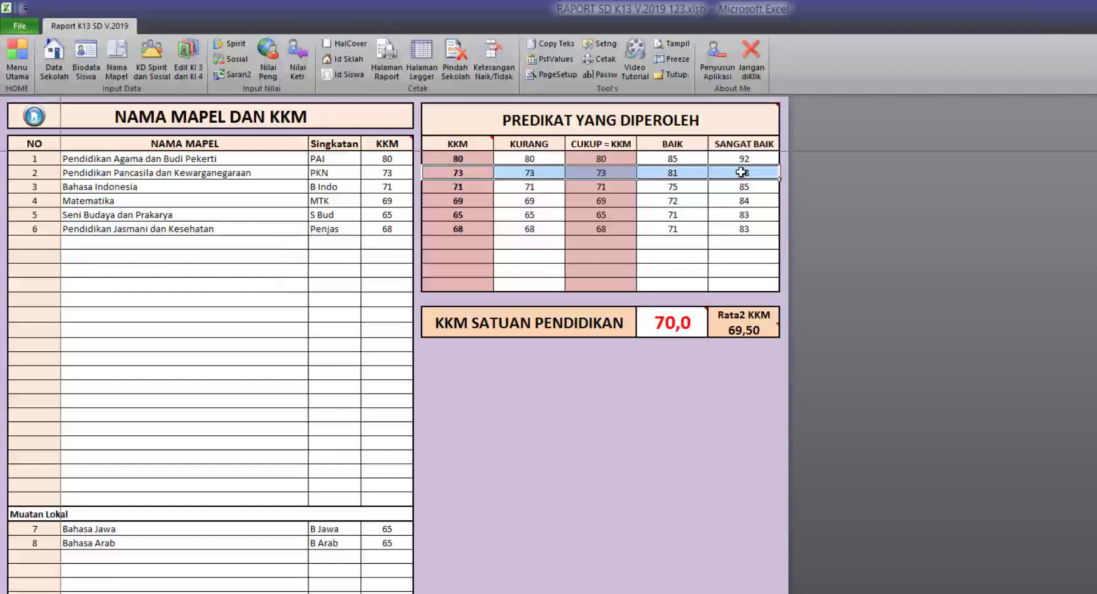
{"action": "left_click", "coordinate": [390, 186]}
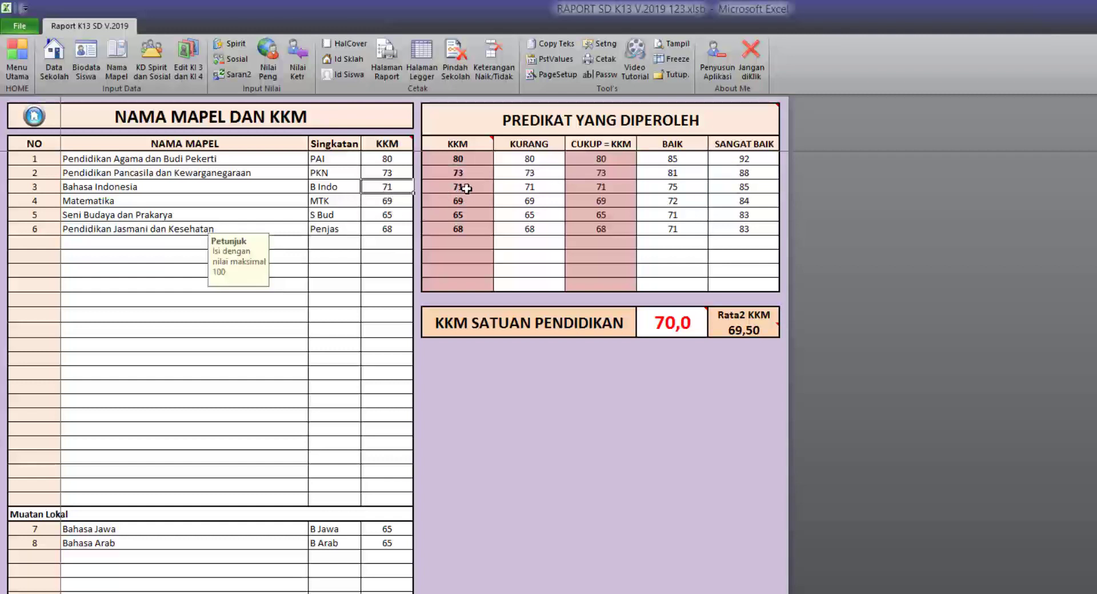
{"action": "left_click_drag", "start_coordinate": [463, 186], "coordinate": [738, 181]}
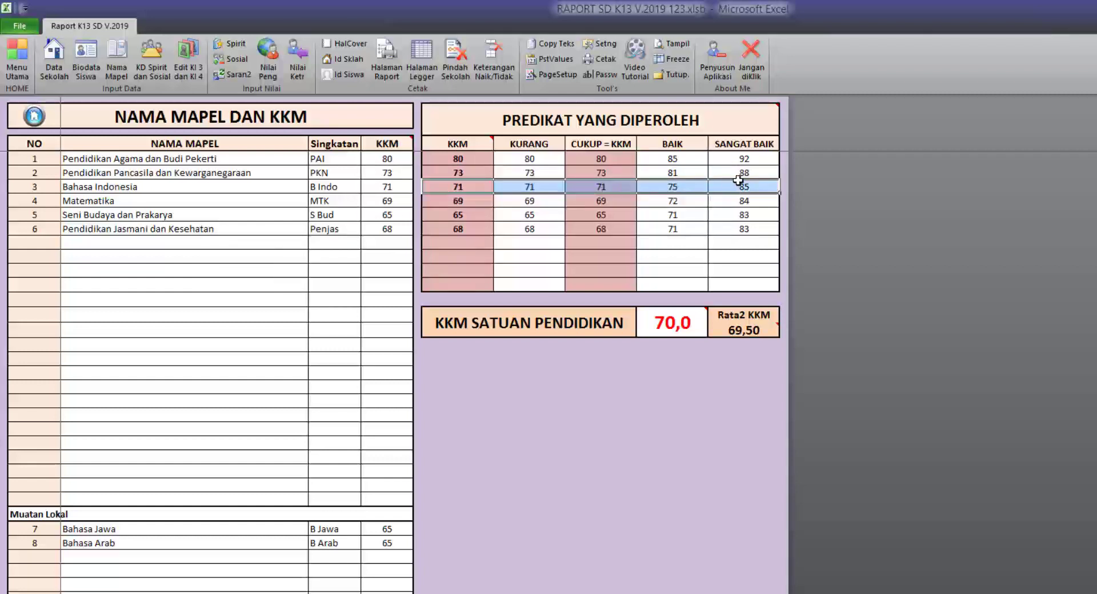